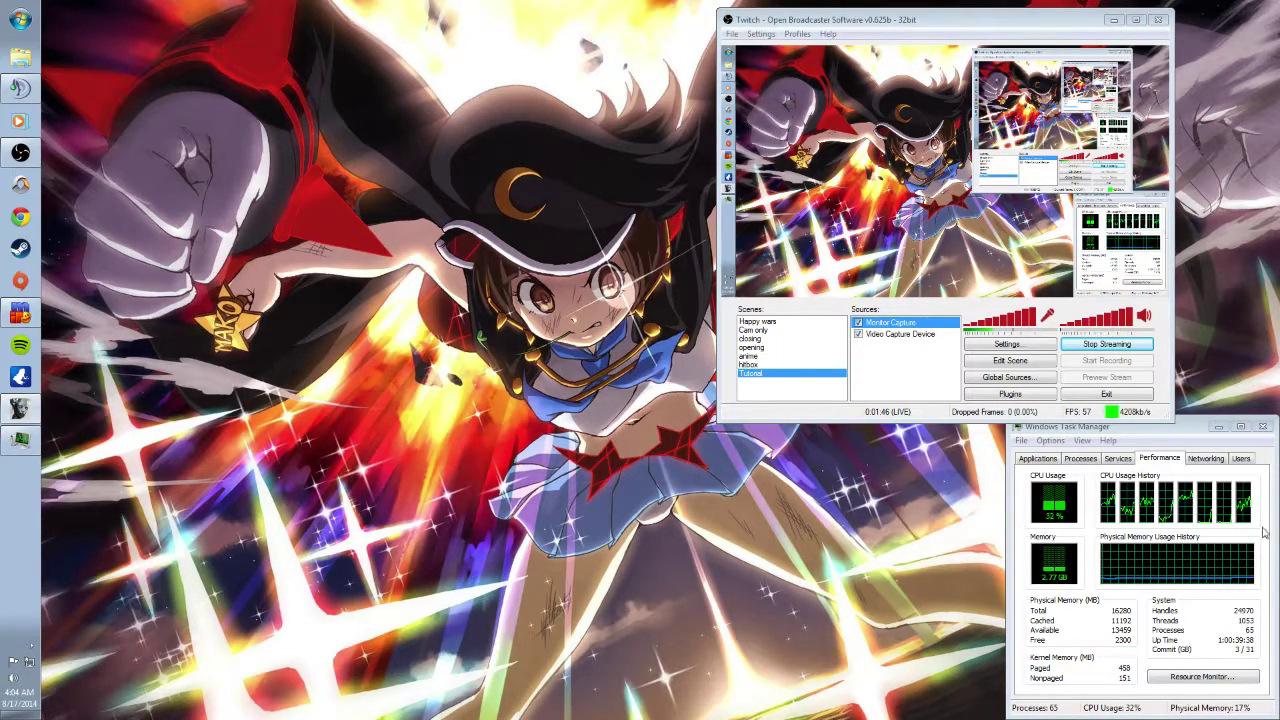
Minimize Windows Task Manager and disable the Video Capture Device source in the Tutorial scene
click(1219, 427)
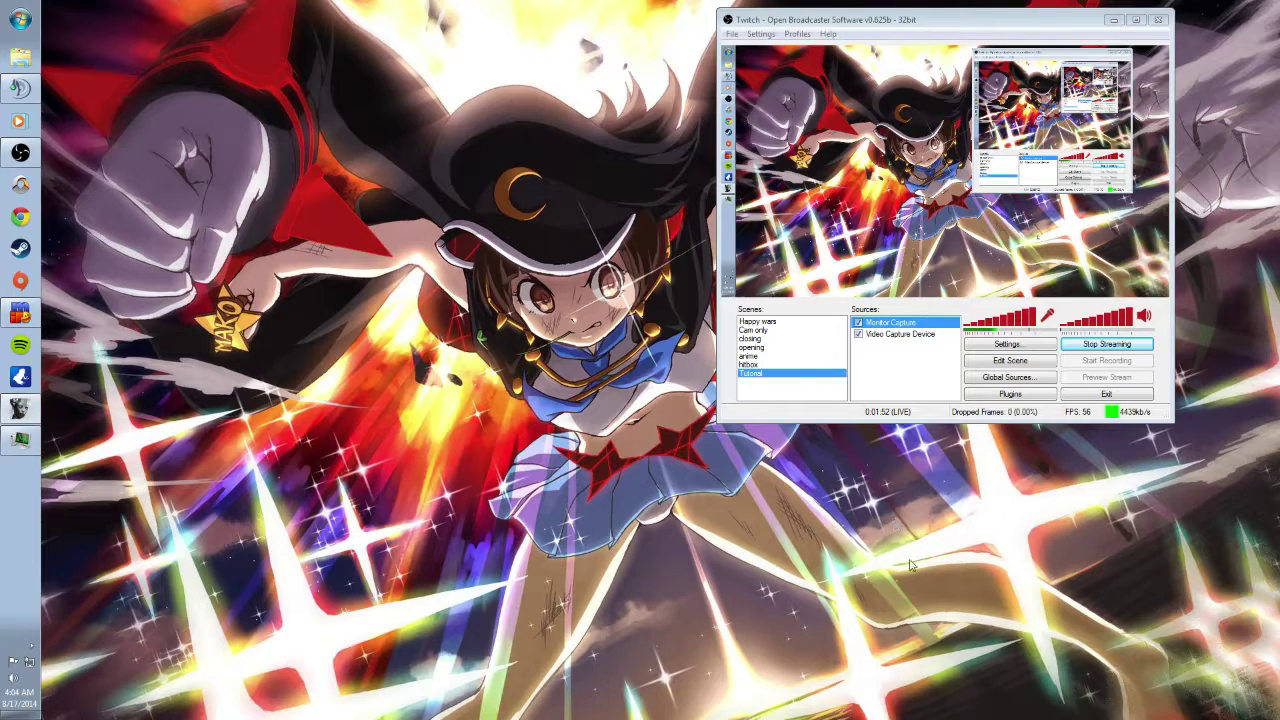
click(858, 334)
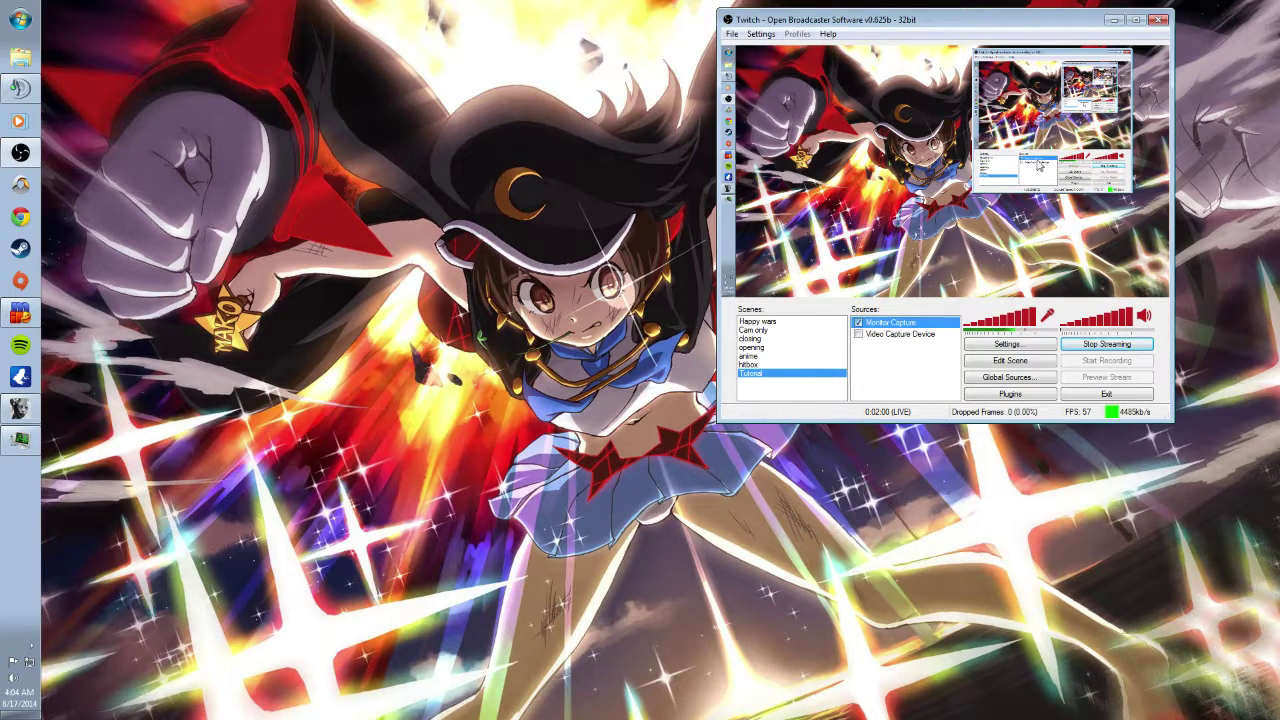
Move the un-maximized broadcasting window into the upper-right corner of the desktop
click(1137, 20)
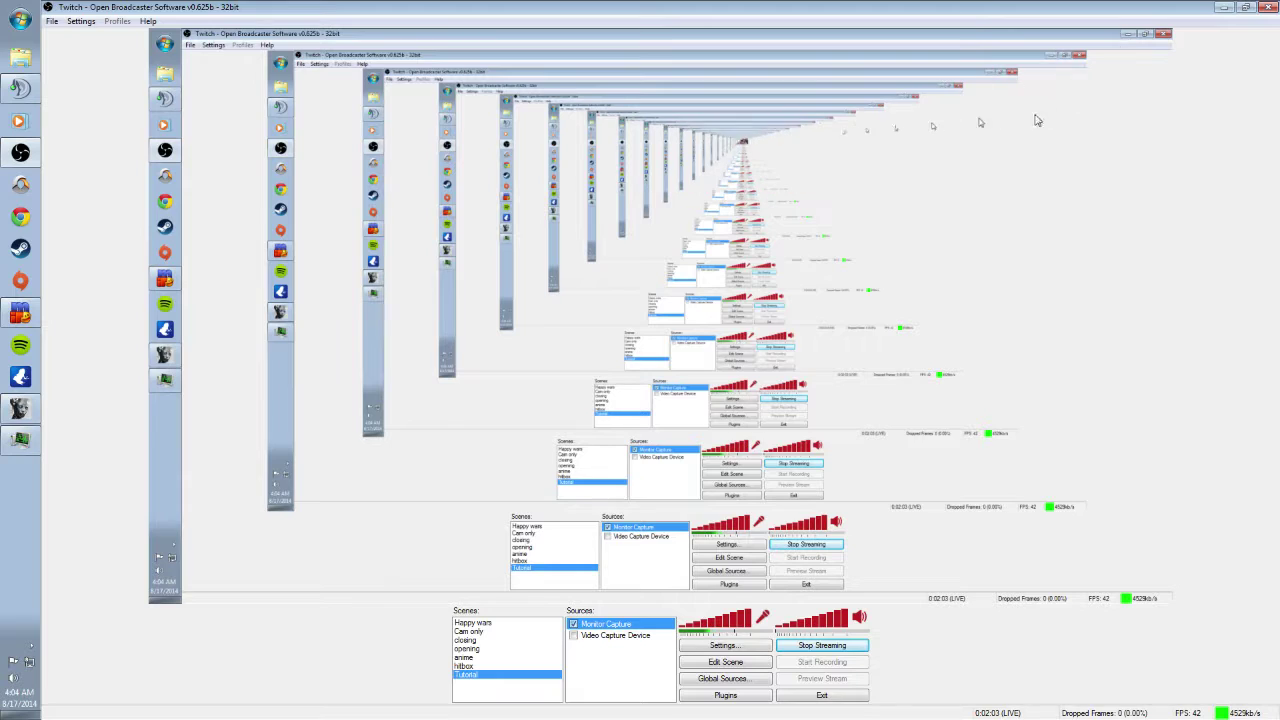
click(1245, 7)
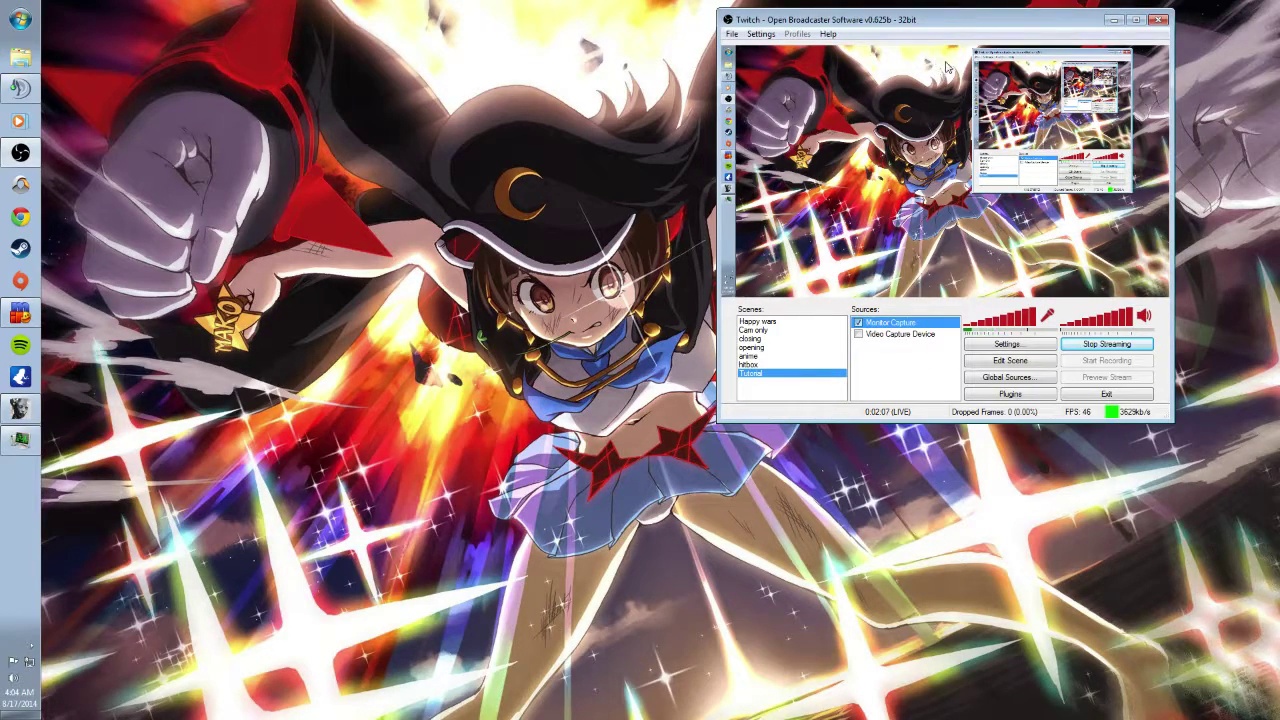
drag(931, 22, 609, 173)
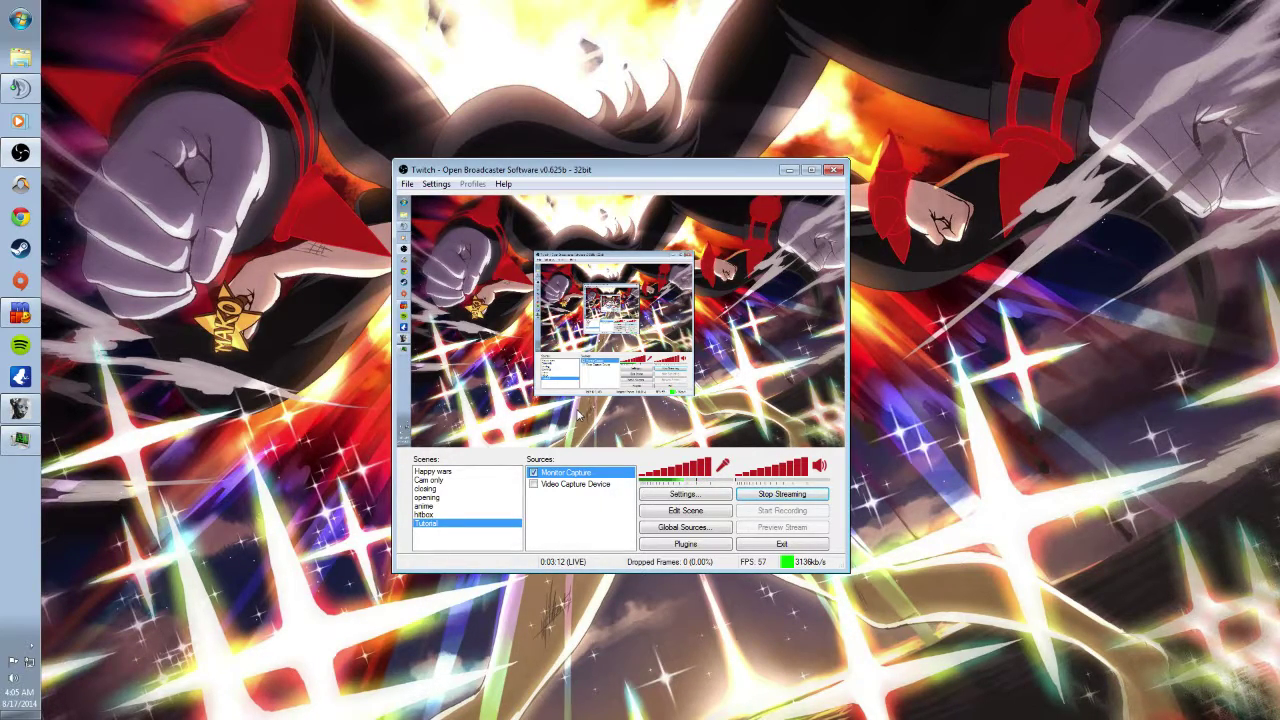
drag(594, 174, 1023, 15)
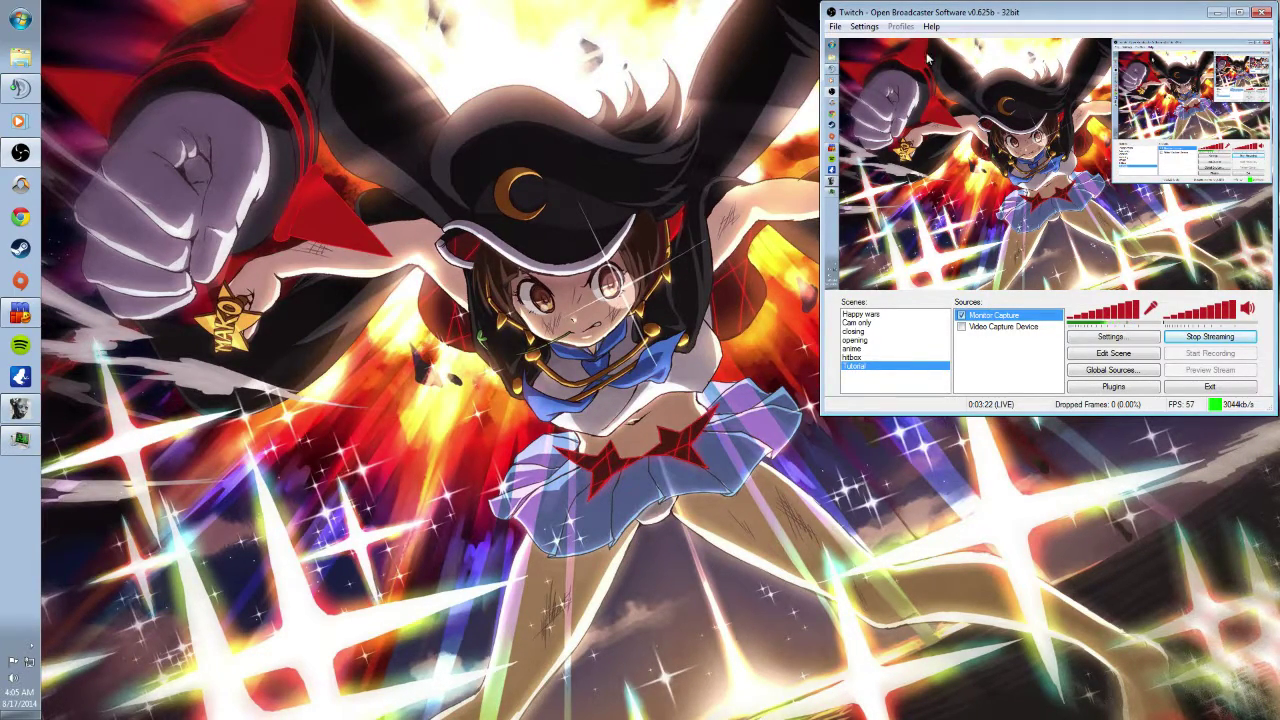
Open the broadcasting software's settings and move the dialog clear of the main window
click(865, 26)
click(874, 40)
drag(722, 130, 523, 95)
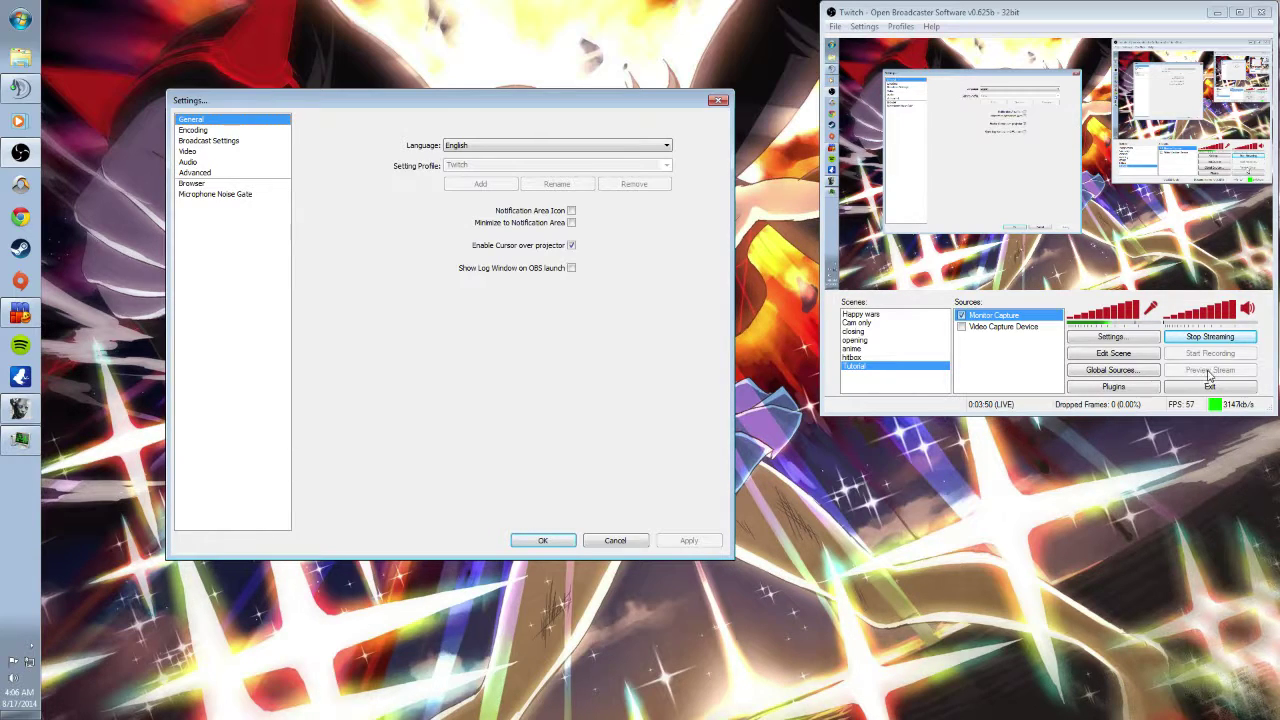
click(490, 146)
click(486, 144)
click(30, 88)
click(28, 90)
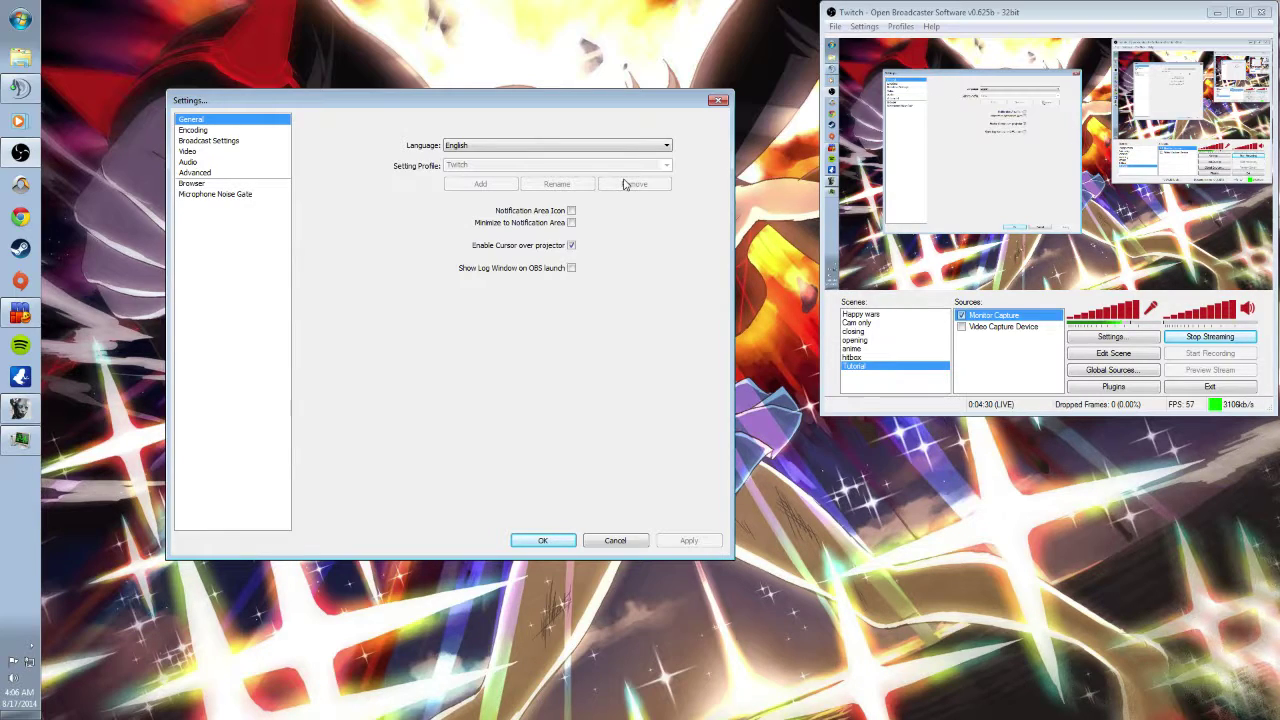
Show the Encoding settings and examine the custom buffer size option, the buffer size and the max bitrate
click(207, 131)
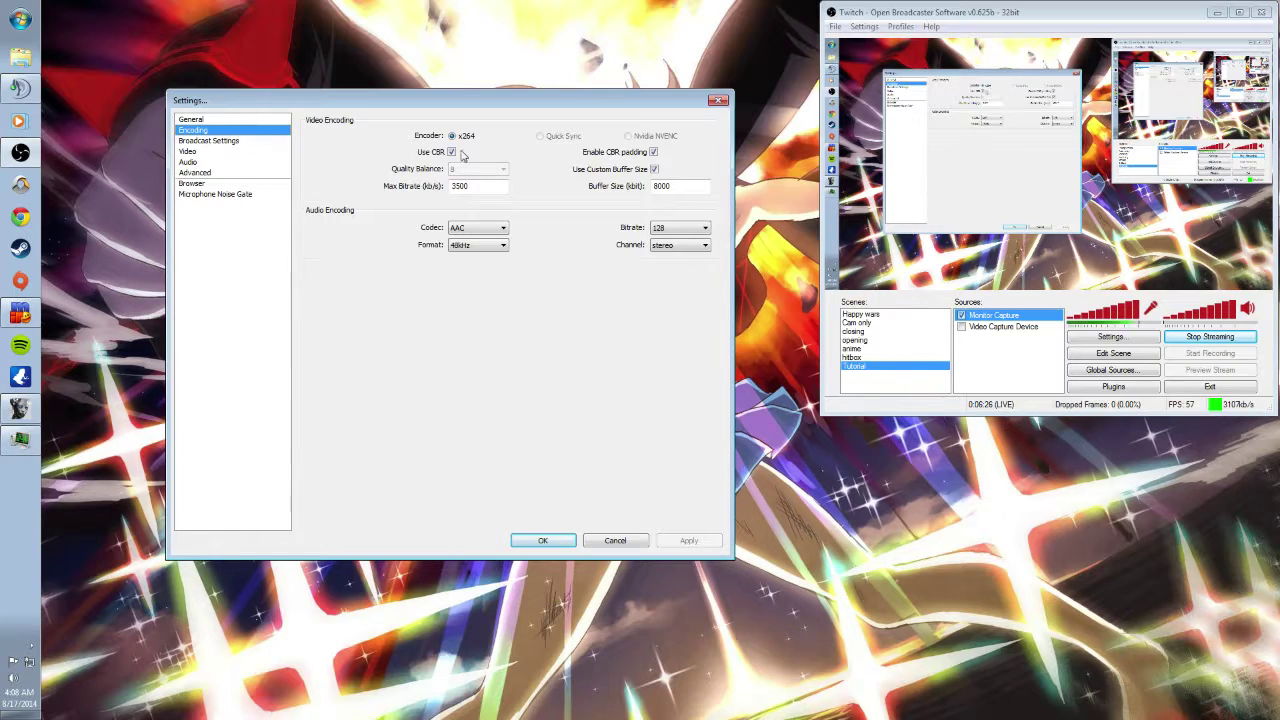
click(654, 169)
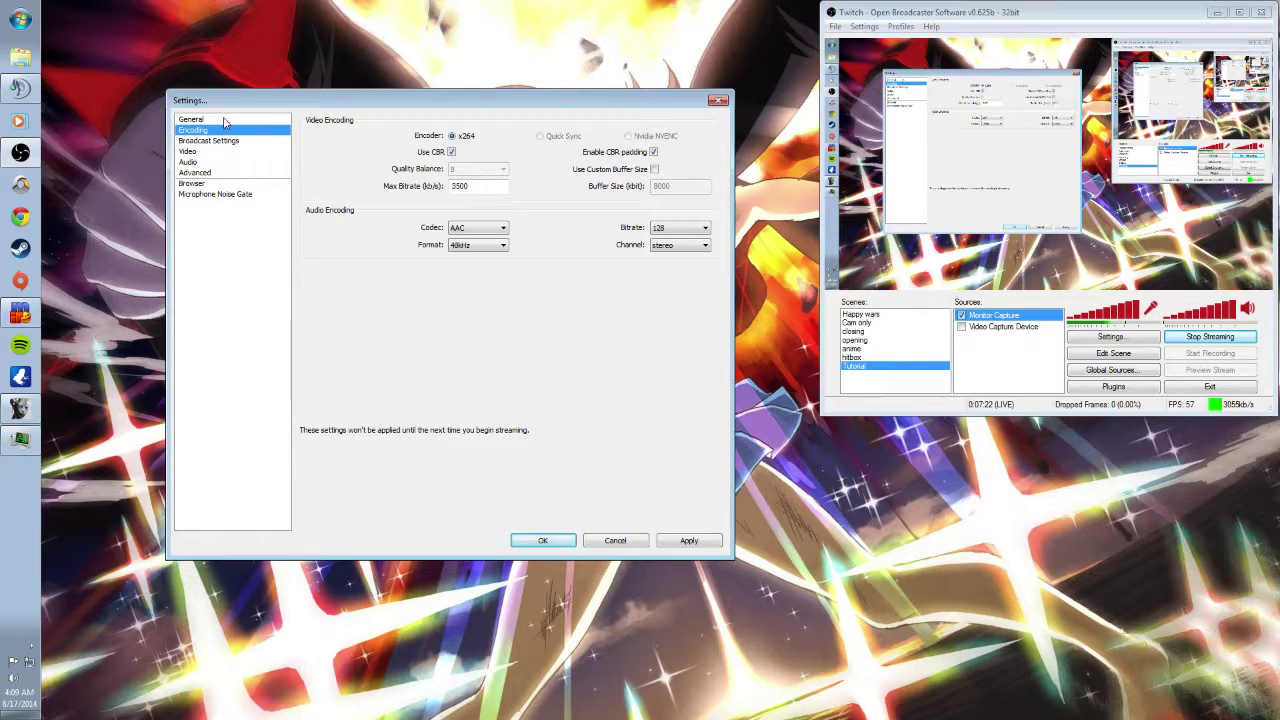
click(655, 169)
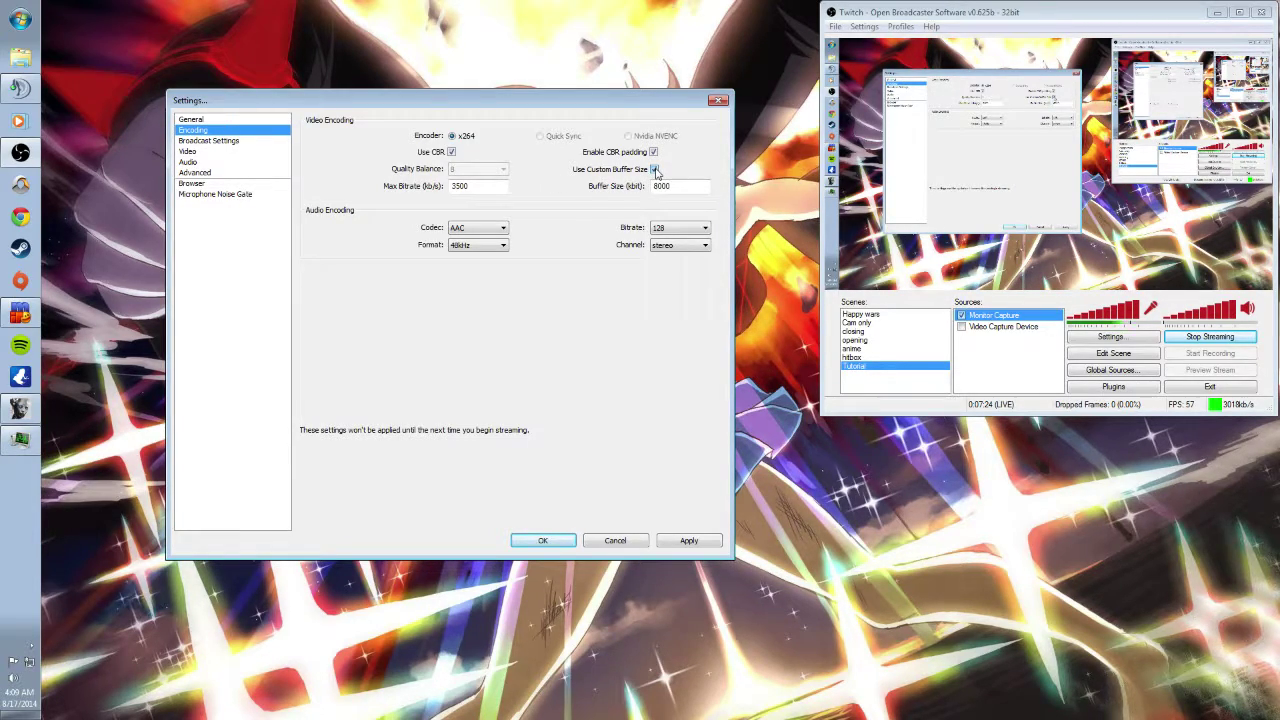
click(700, 185)
double_click(690, 185)
double_click(481, 189)
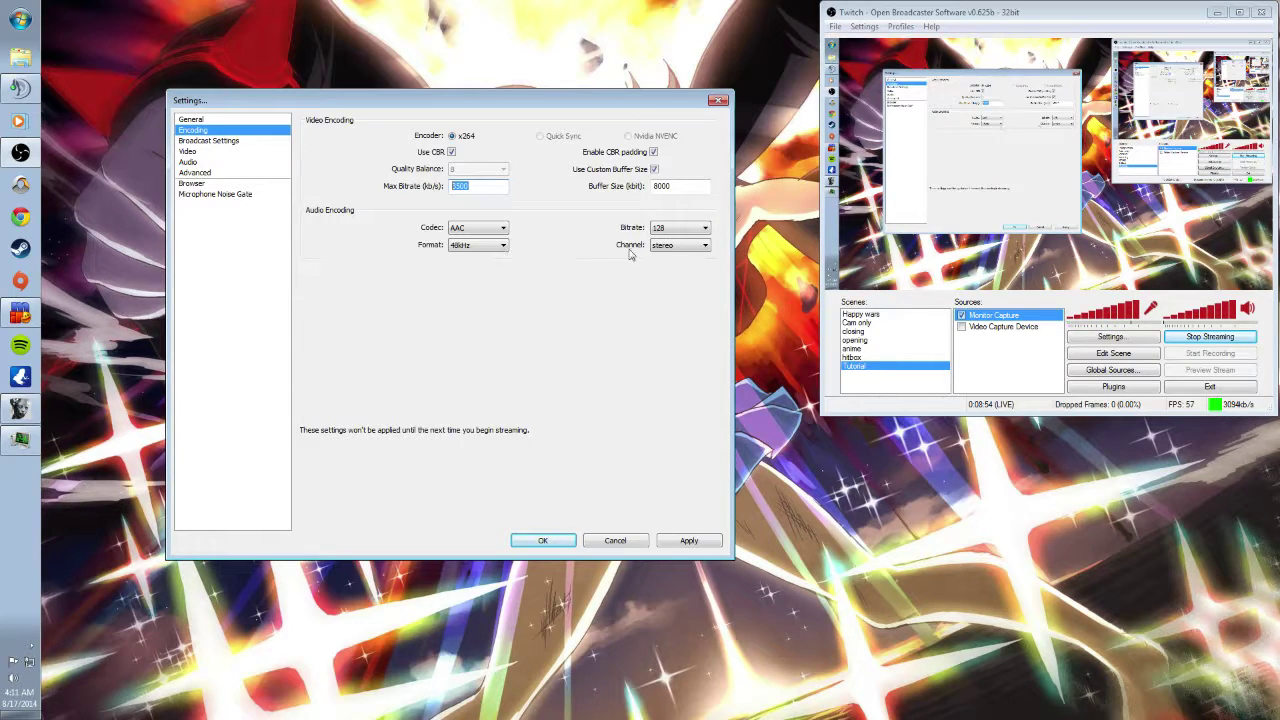
Examine the audio encoding choices for codec, bitrate, format and channel, keeping 48kHz and stereo
click(480, 230)
click(480, 230)
click(678, 229)
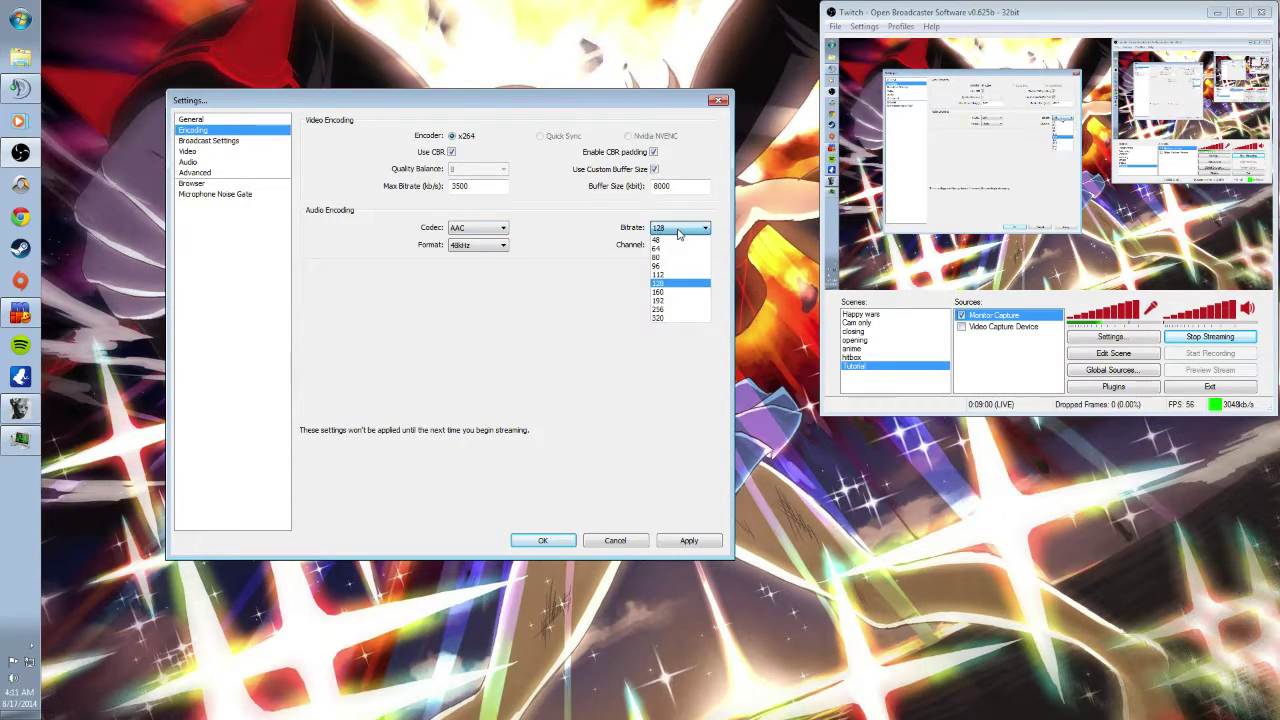
click(678, 230)
click(478, 246)
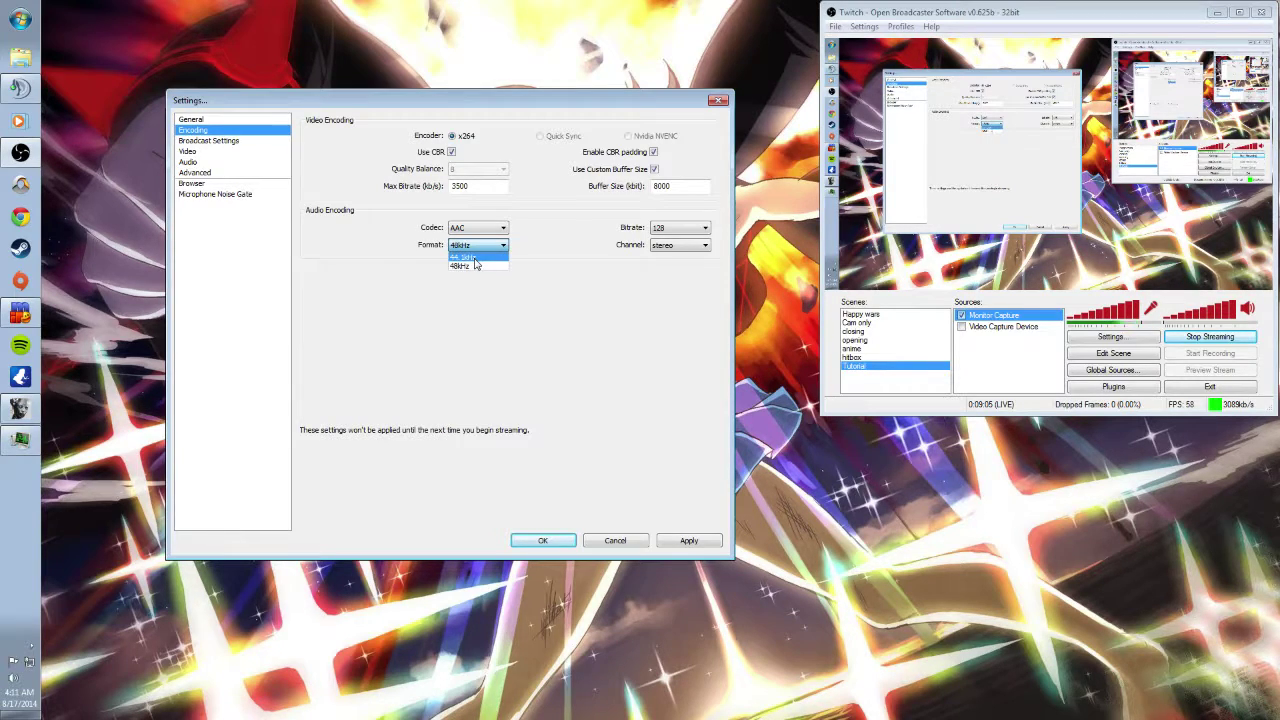
click(472, 267)
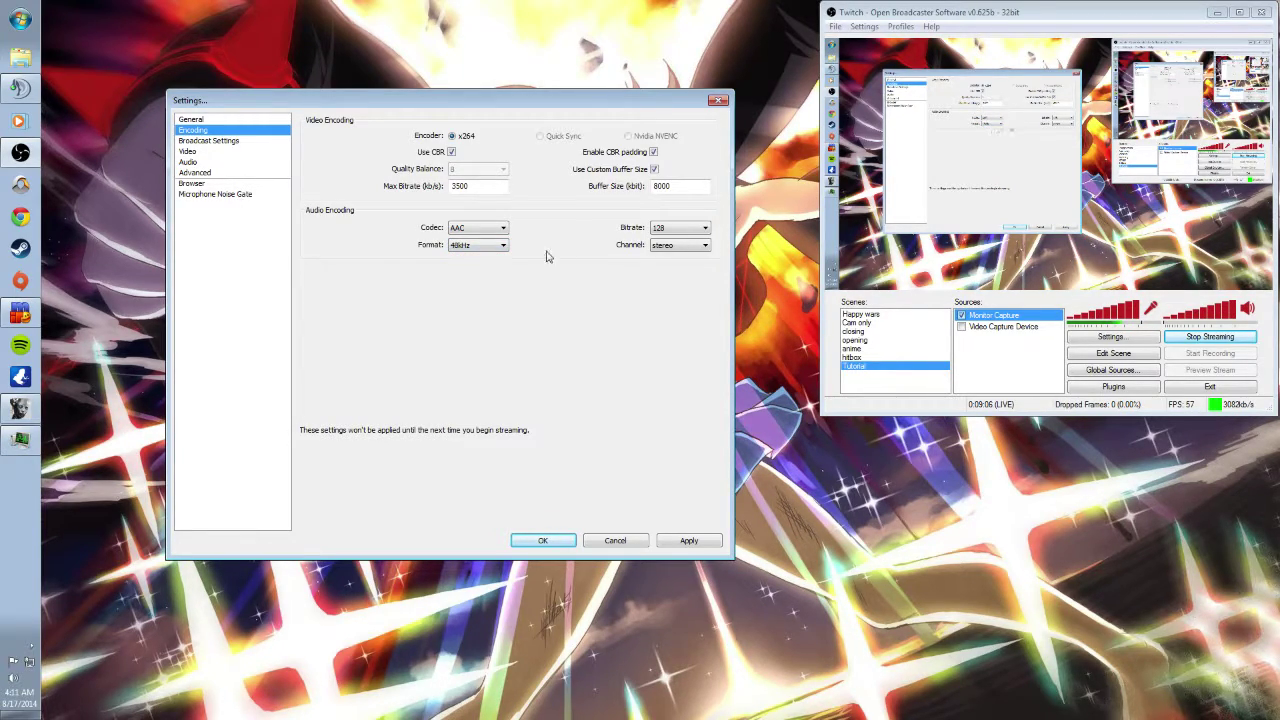
click(690, 248)
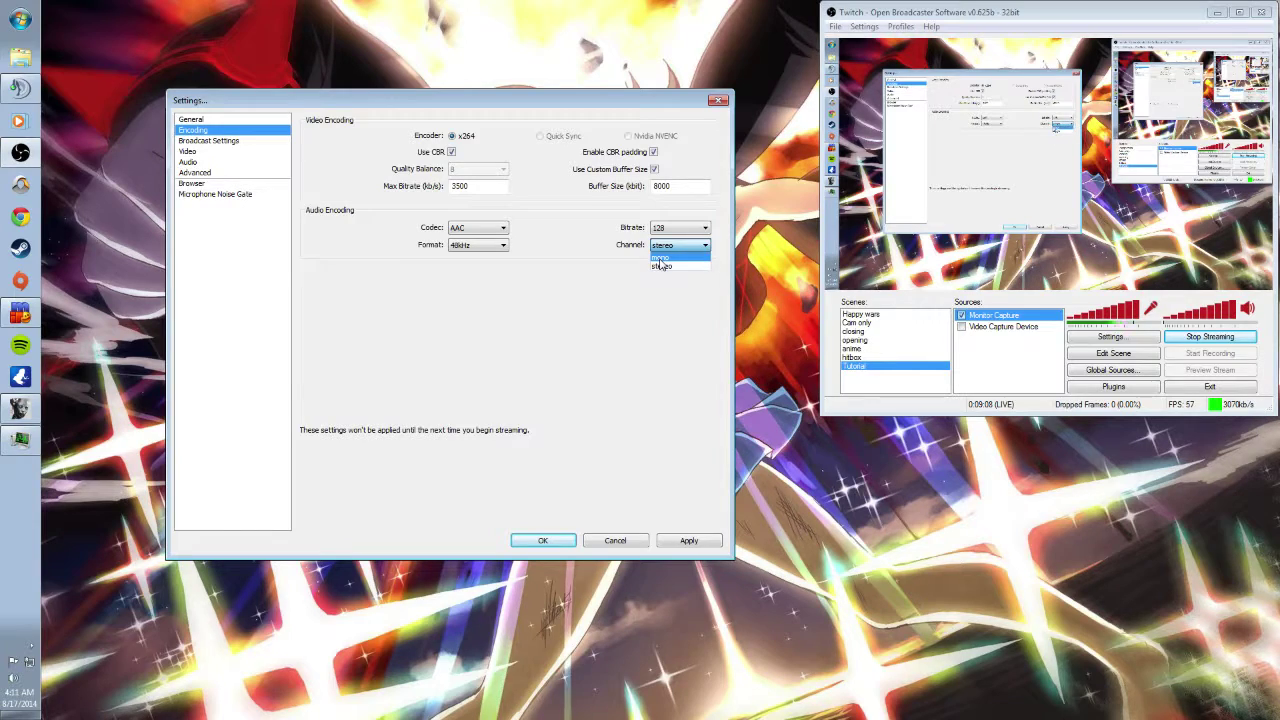
click(660, 268)
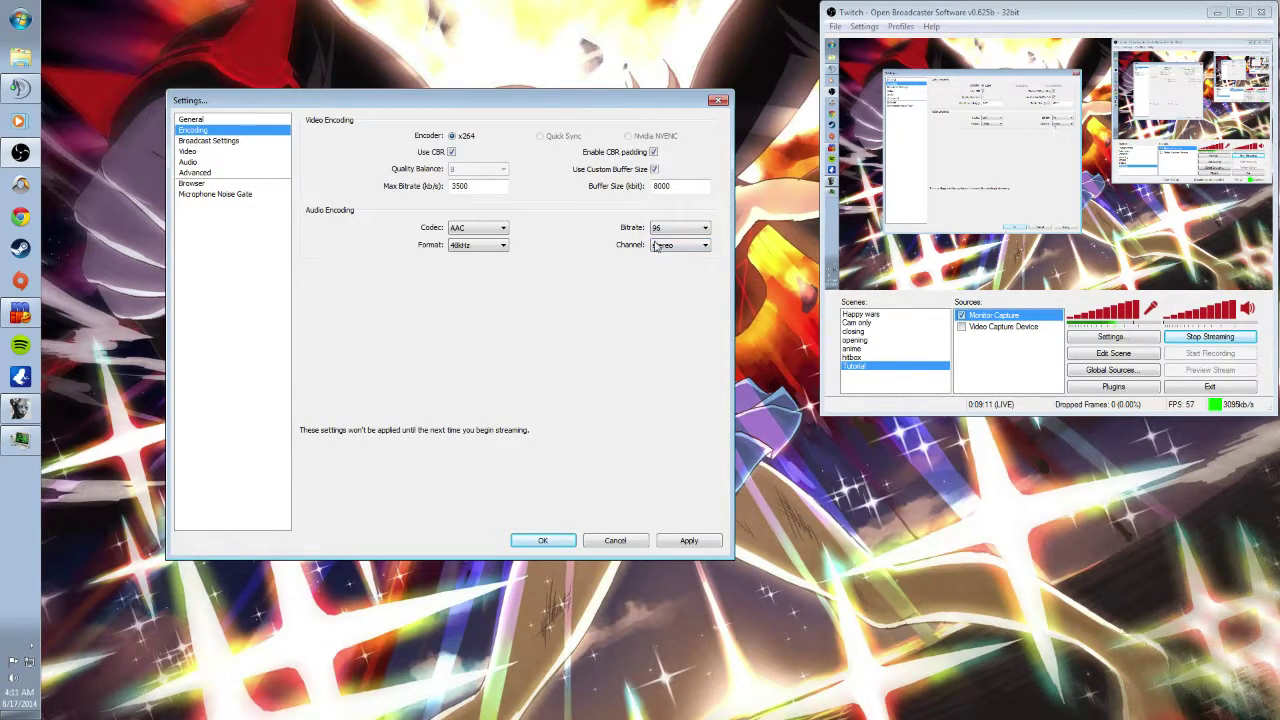
Set the audio encoding bitrate to 128
scroll(670, 229, up, 2)
click(672, 230)
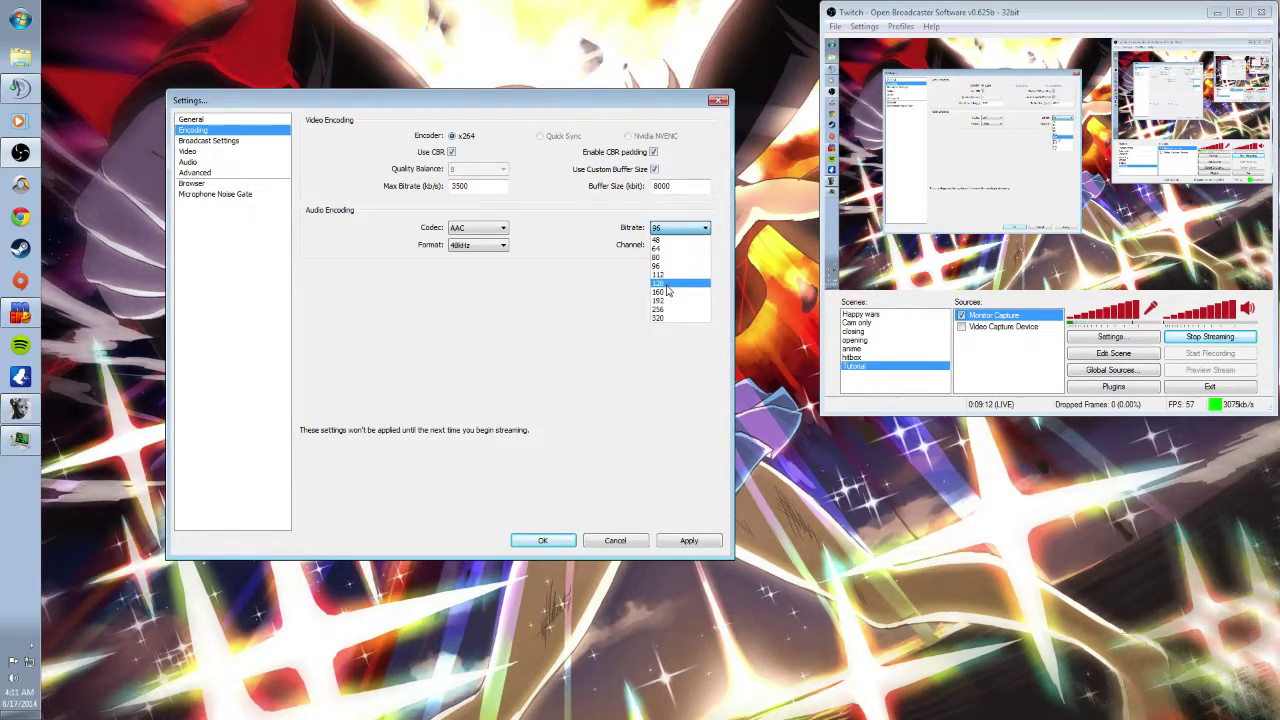
click(666, 270)
click(662, 248)
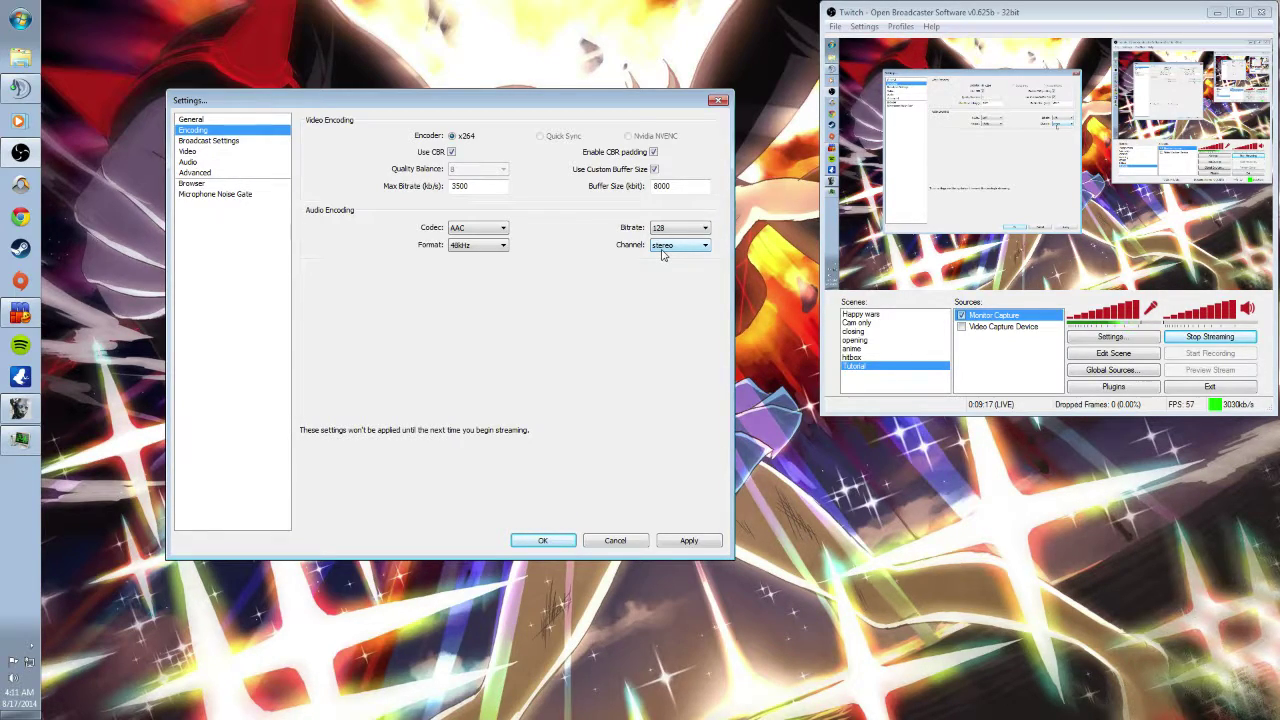
click(338, 377)
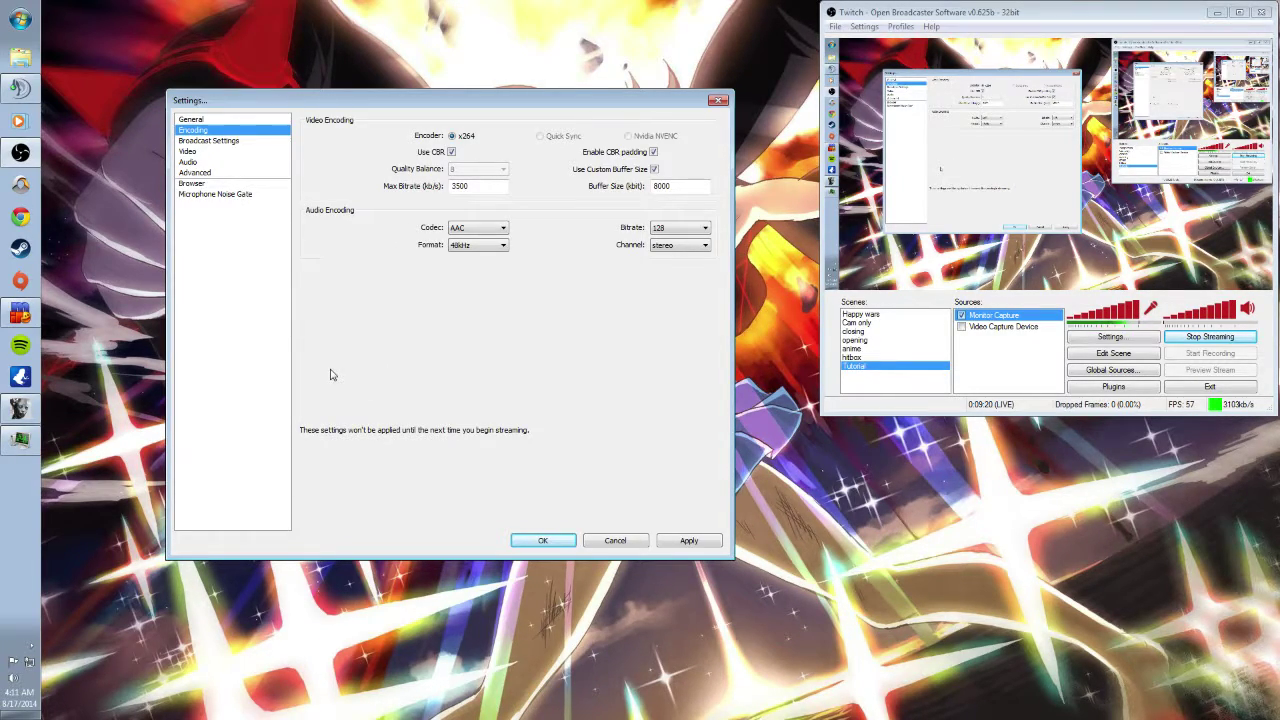
Go to the Broadcast Settings without saving the encoding changes and choose Live Stream as the mode
click(217, 141)
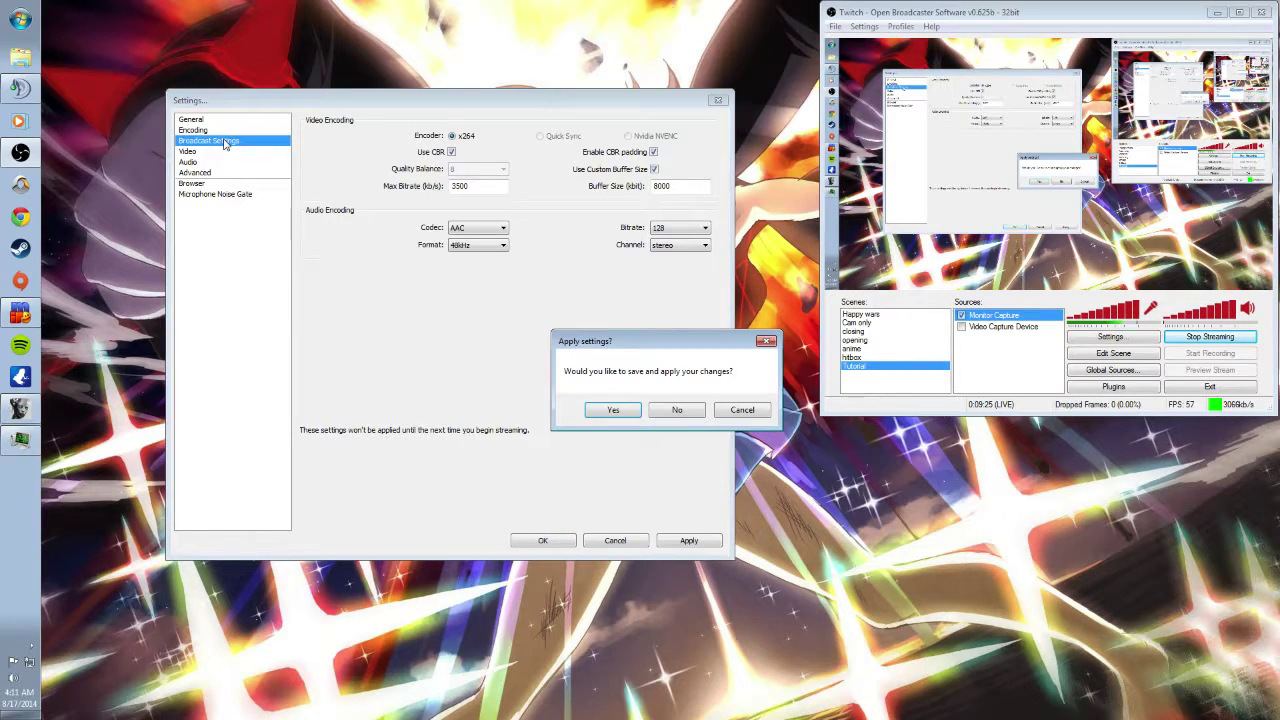
click(684, 410)
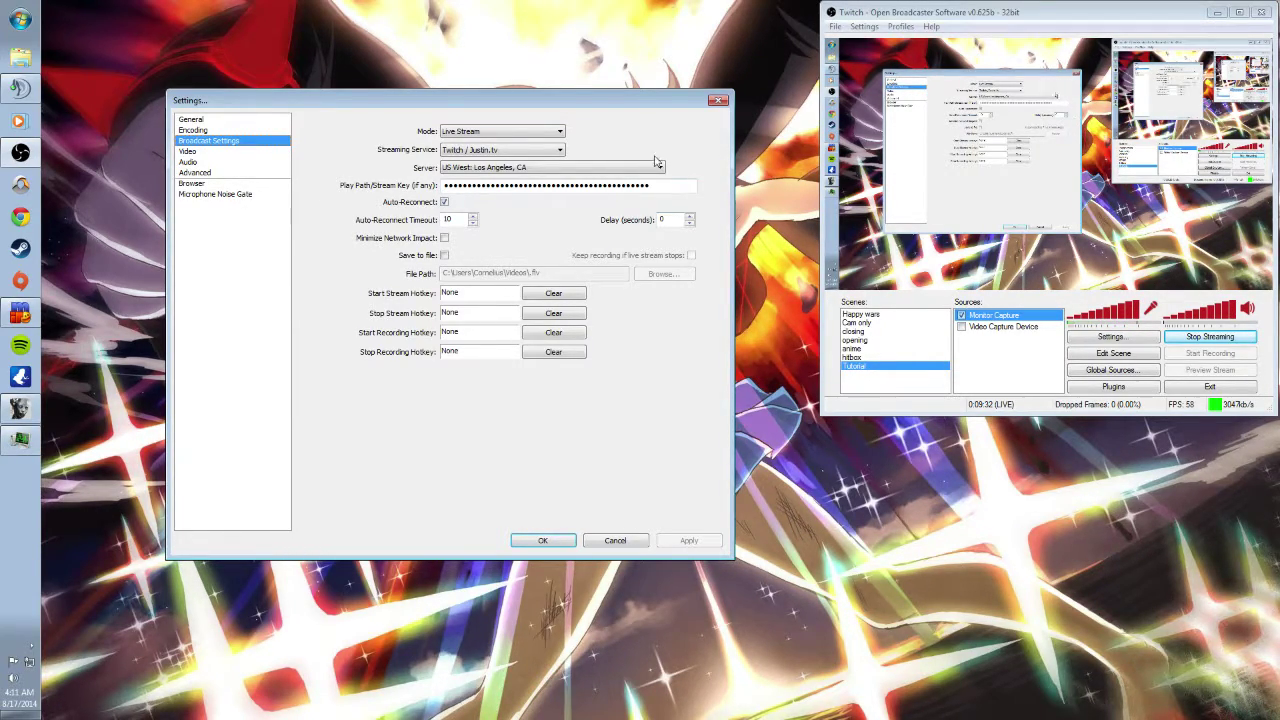
click(525, 136)
click(525, 136)
click(525, 136)
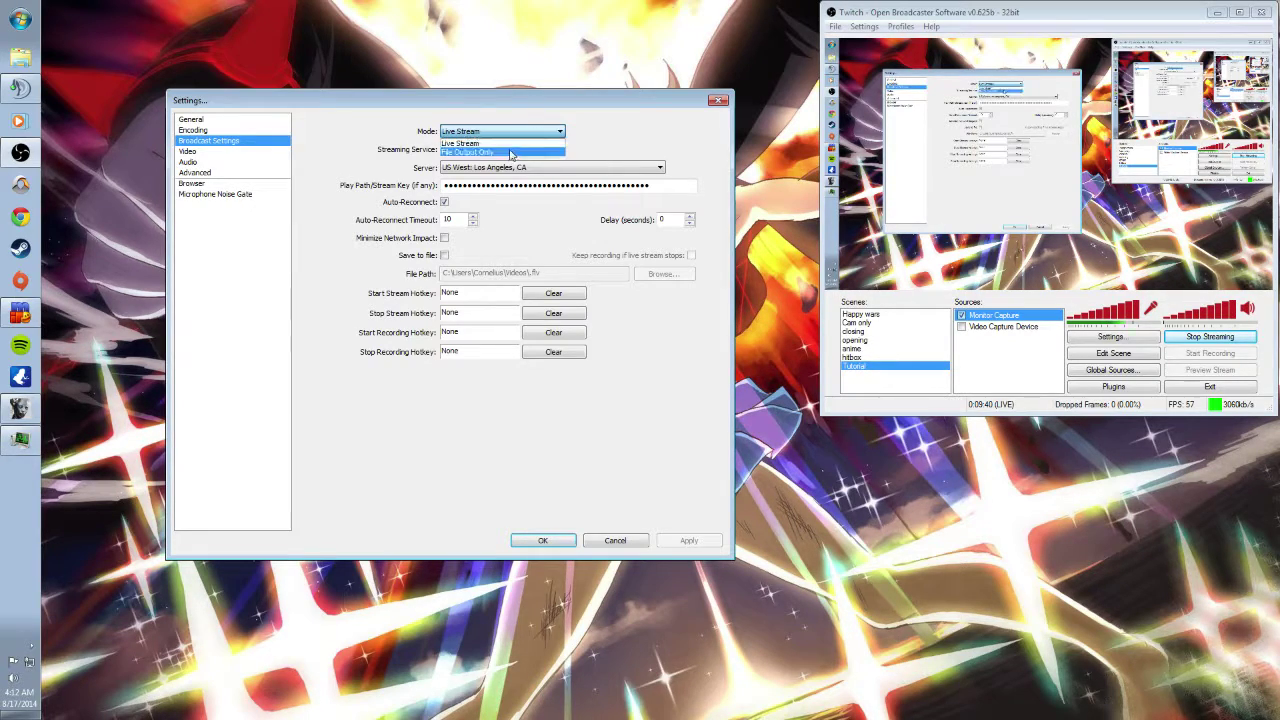
click(515, 143)
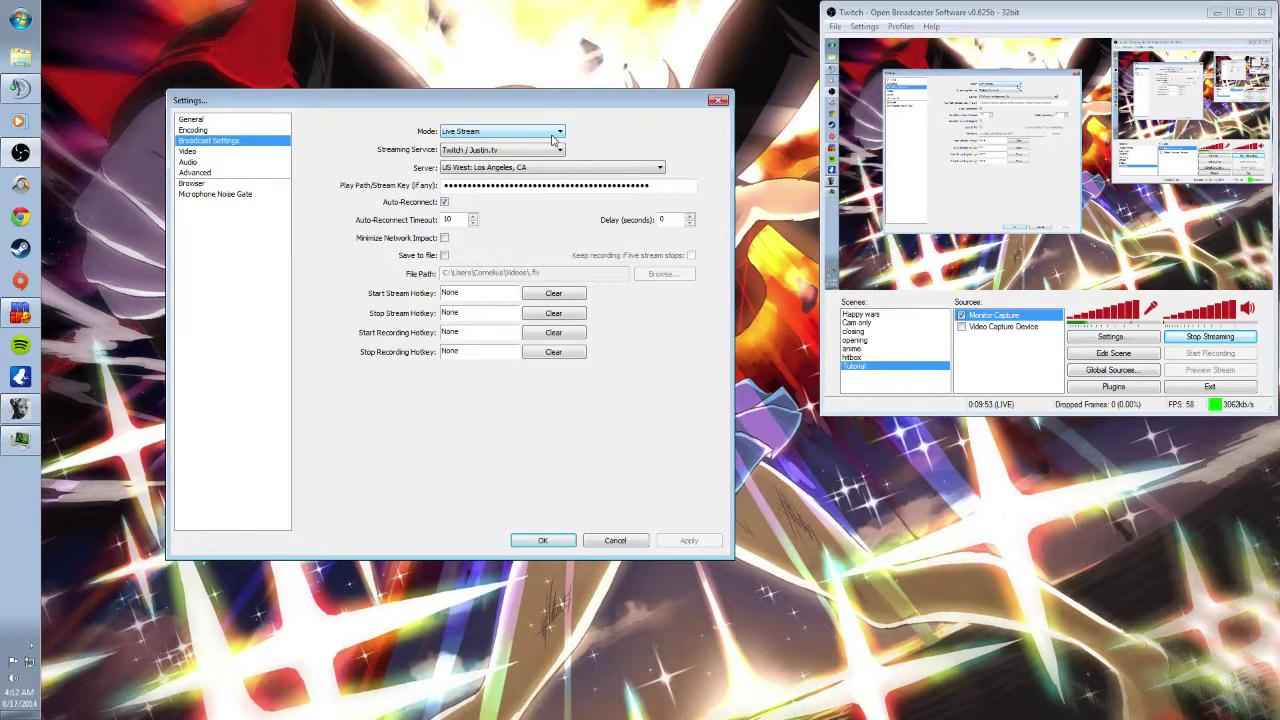
Set the streaming service to Twitch / Justin.tv and the server to US West: Los Angeles, CA
click(546, 151)
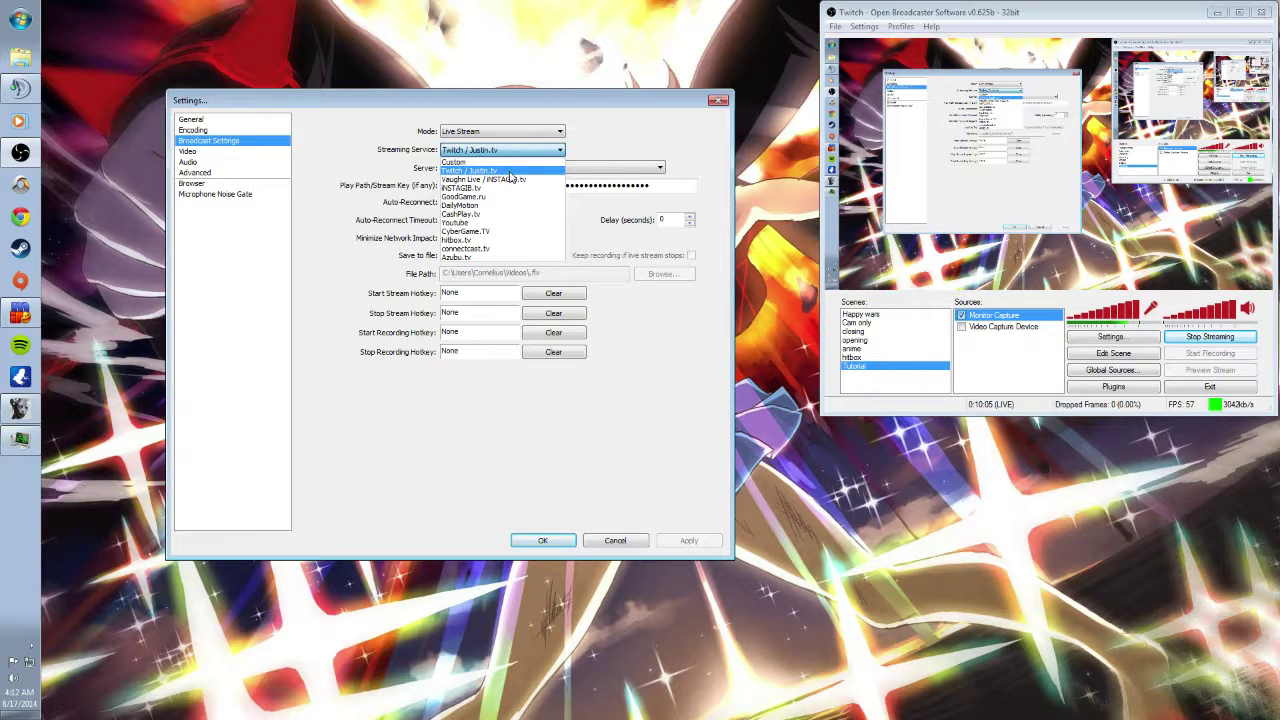
click(508, 172)
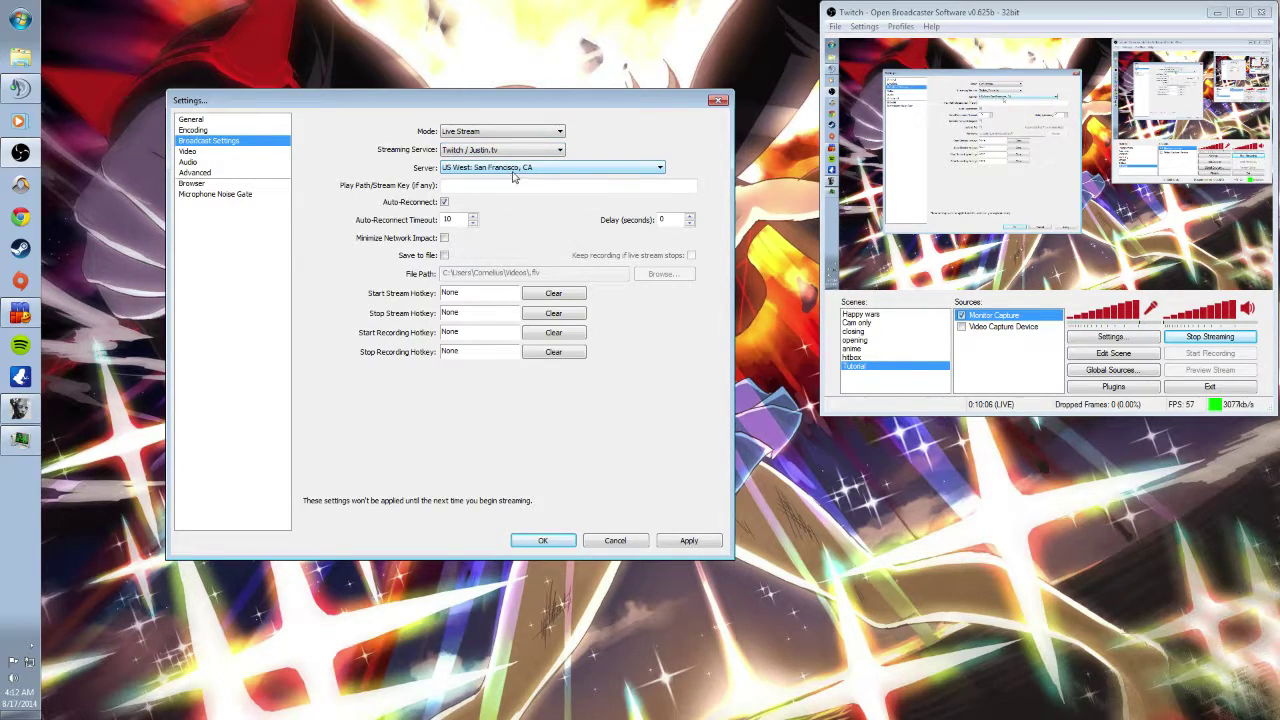
click(518, 168)
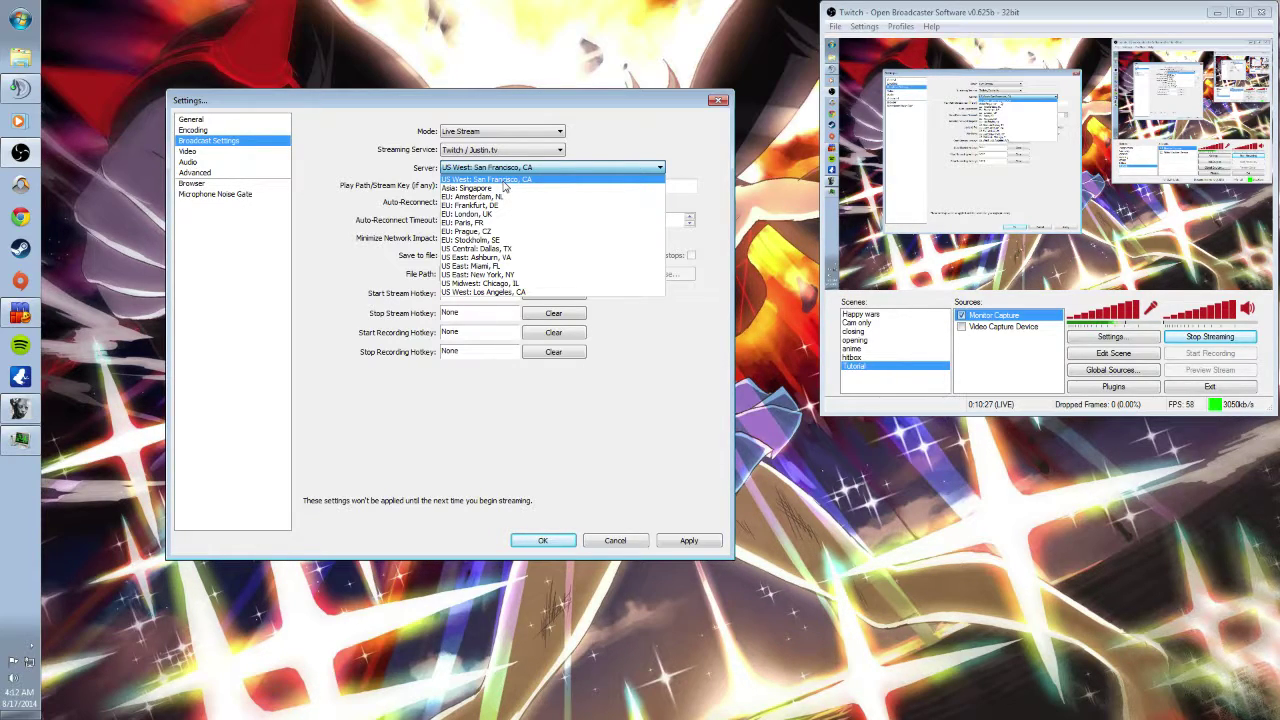
click(505, 291)
click(518, 172)
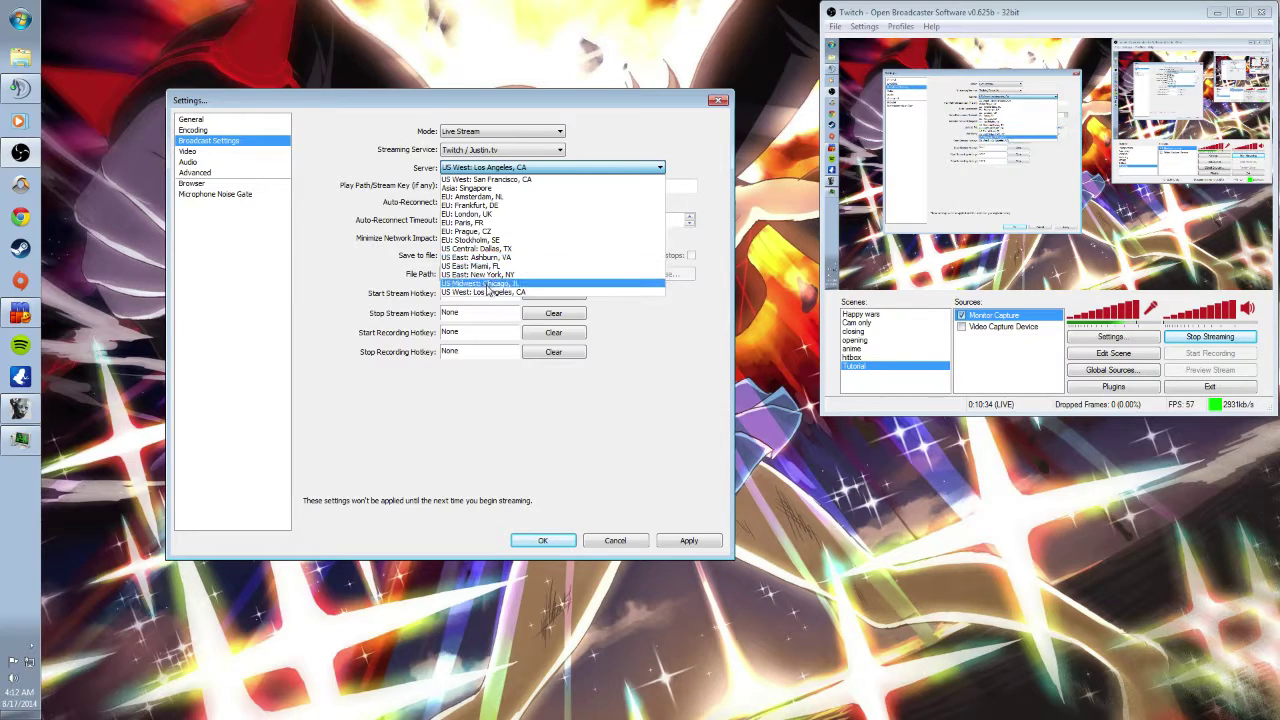
key(Escape)
Switch to Google Chrome, open twitch.tv and go to the signed-in account's Dashboard
click(489, 186)
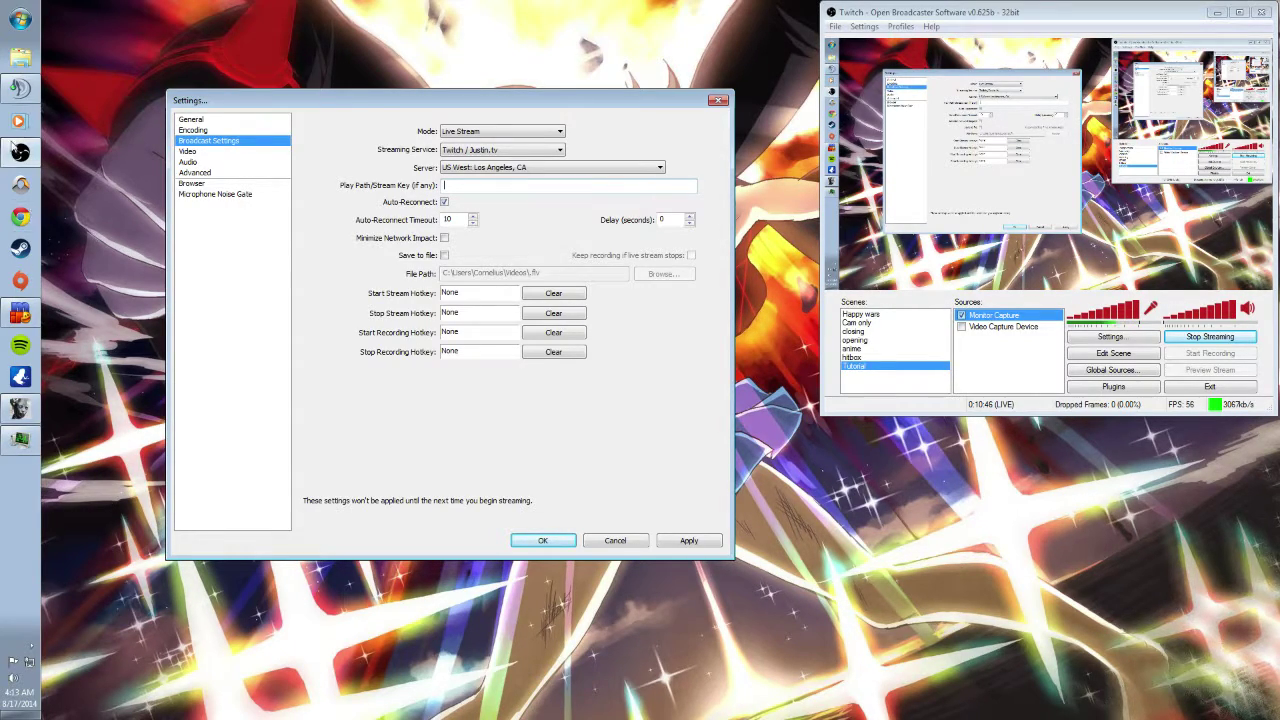
click(21, 219)
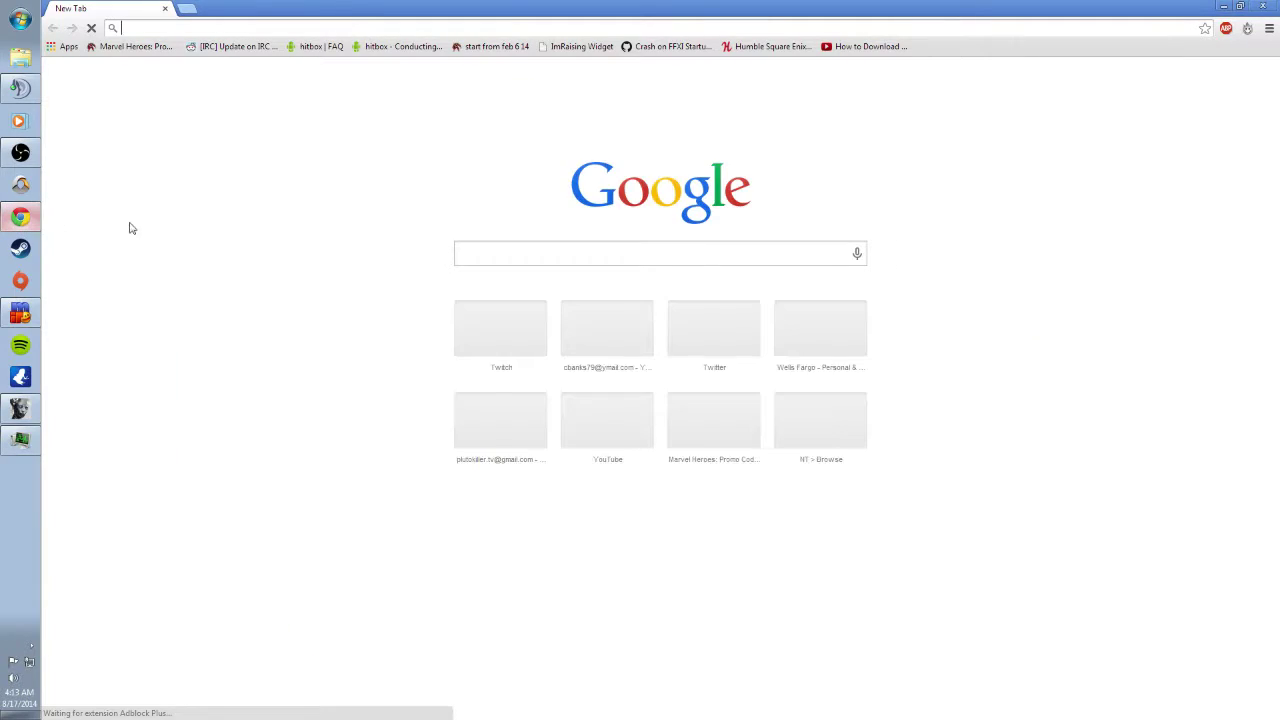
text(twitch.tv)
key(Return)
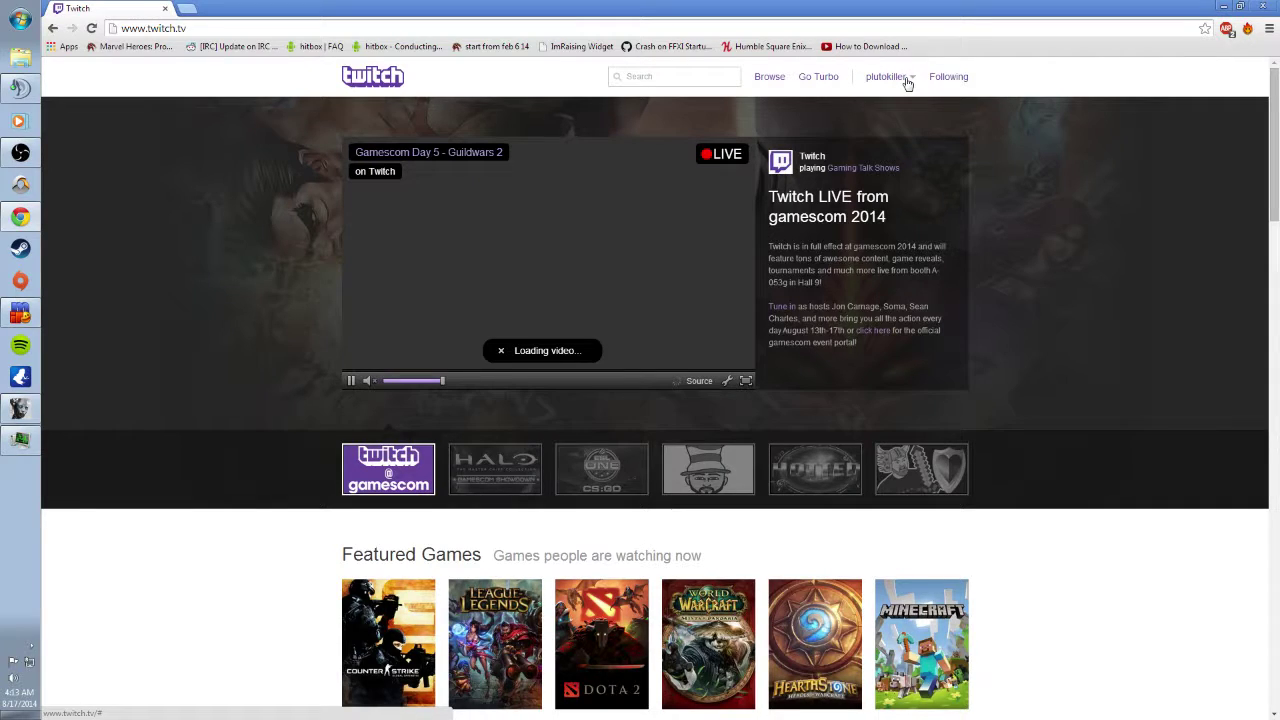
click(912, 80)
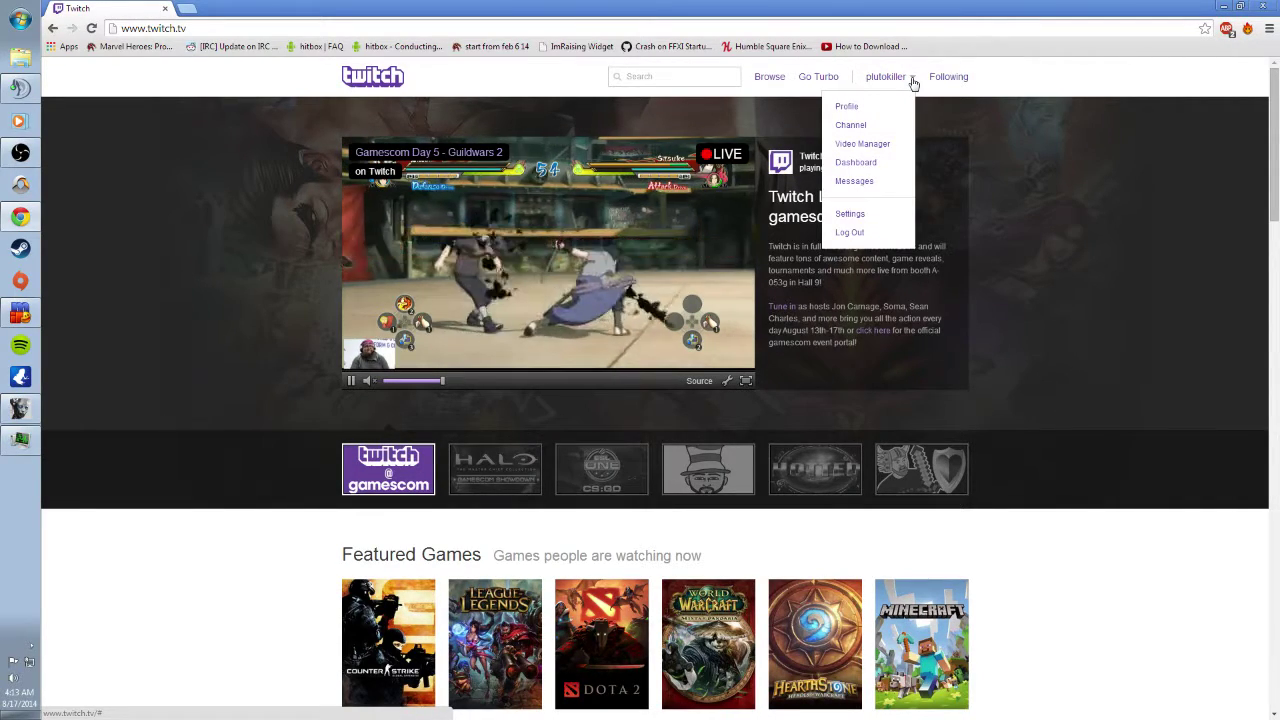
click(849, 163)
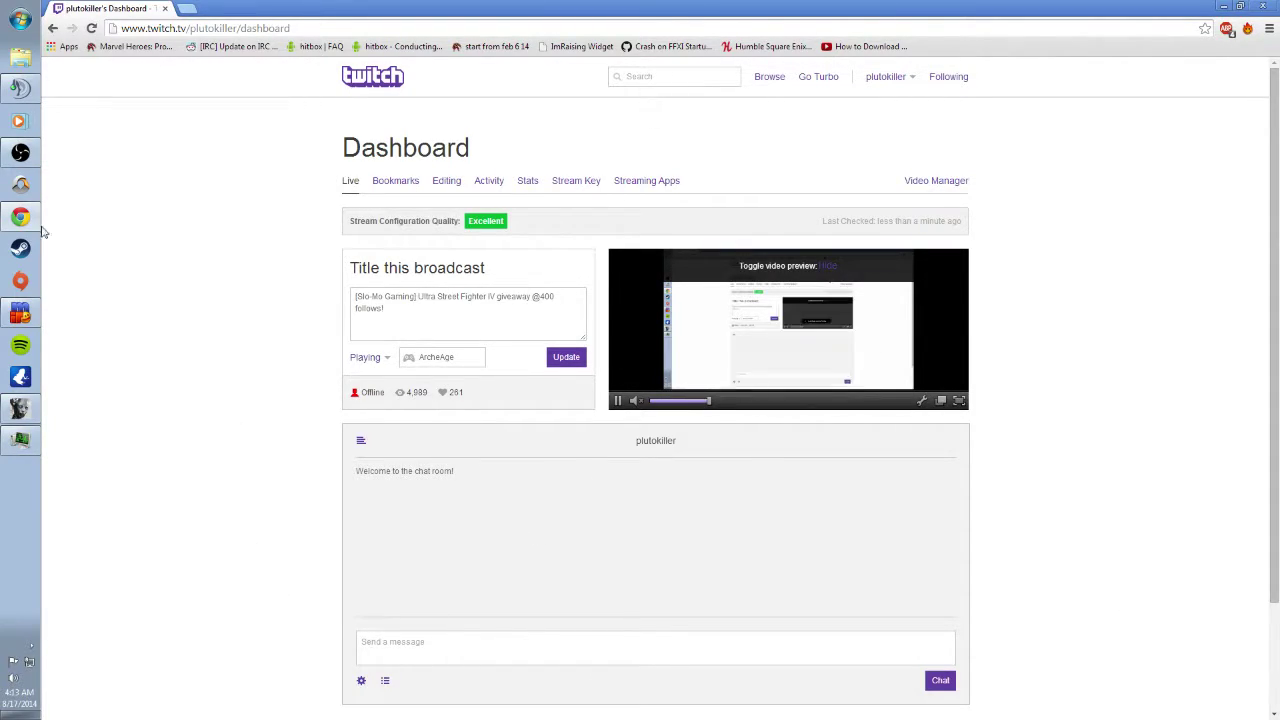
click(18, 88)
click(18, 88)
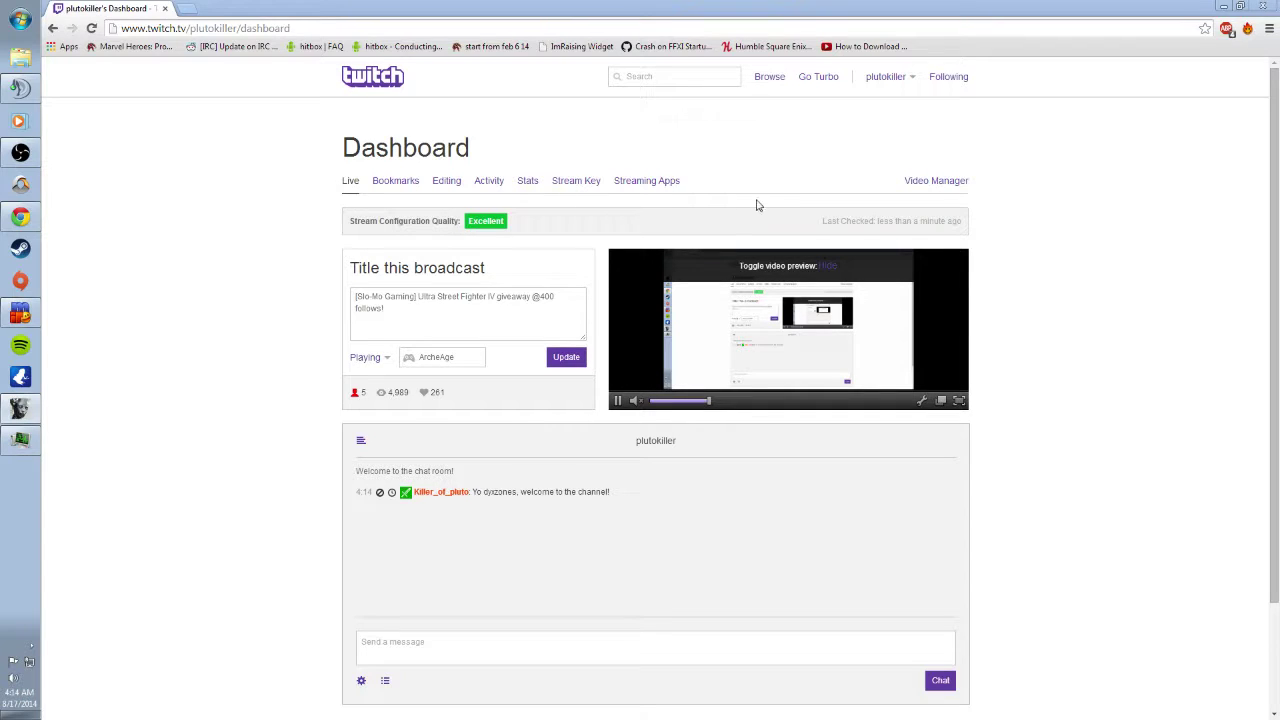
drag(822, 221, 760, 222)
click(965, 229)
click(766, 221)
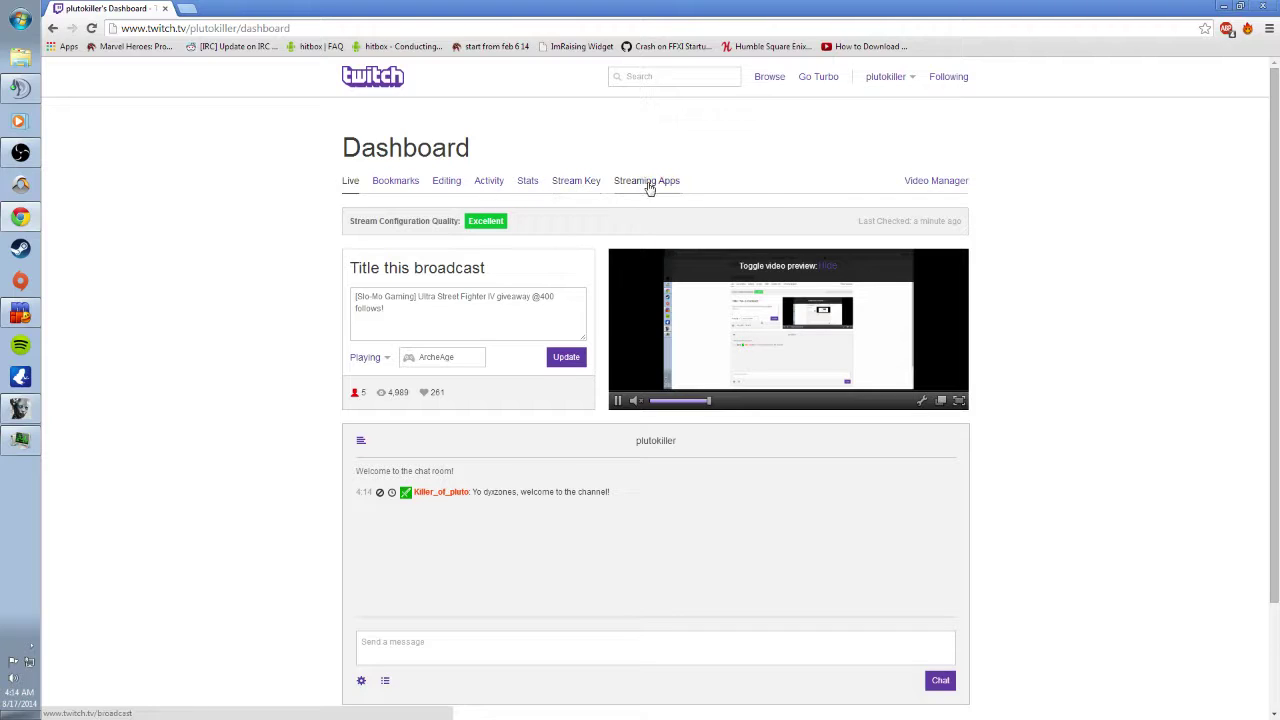
Open the dashboard's Stream Key page, return to Open Broadcaster Software and put the cursor in the Play Path/Stream Key field
click(527, 183)
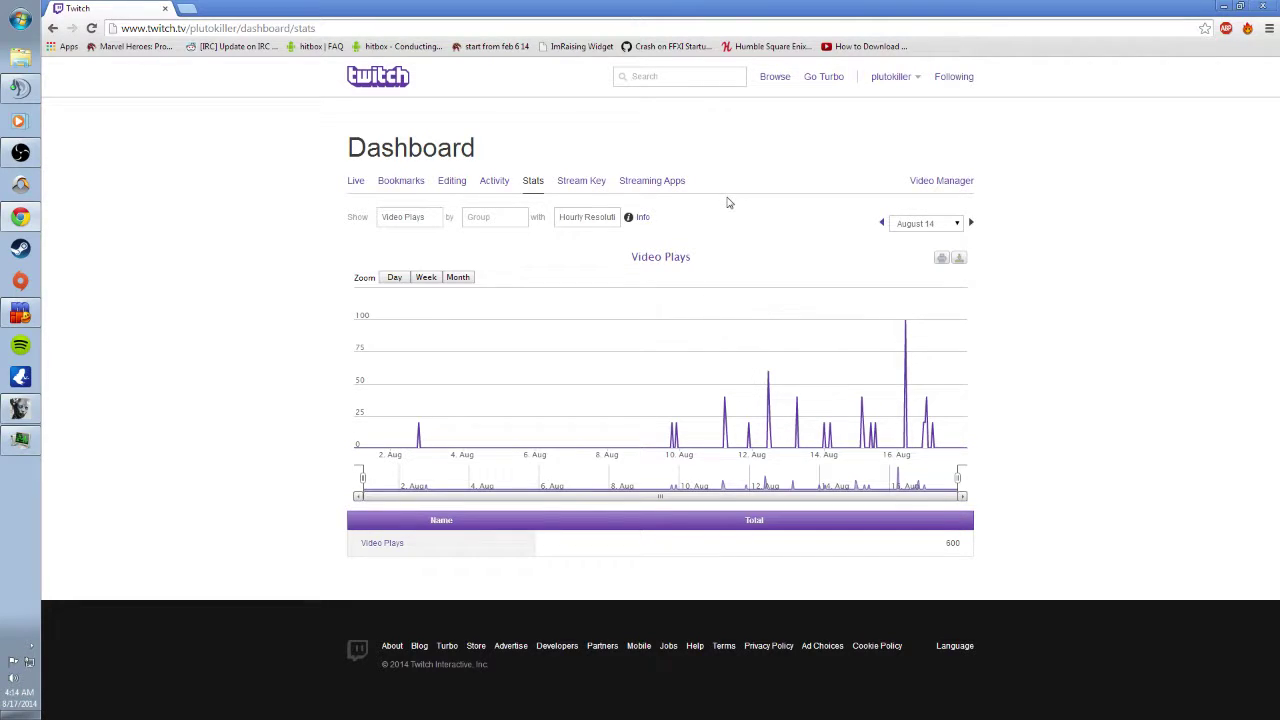
click(586, 187)
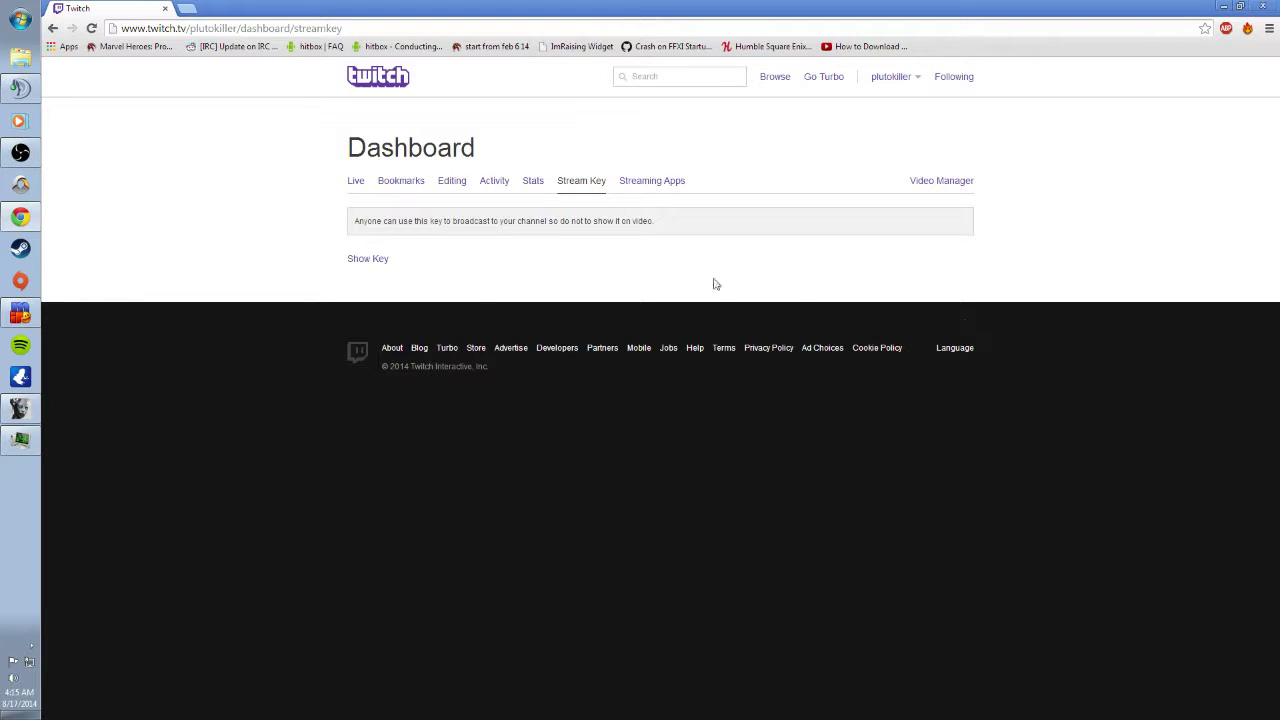
click(1225, 6)
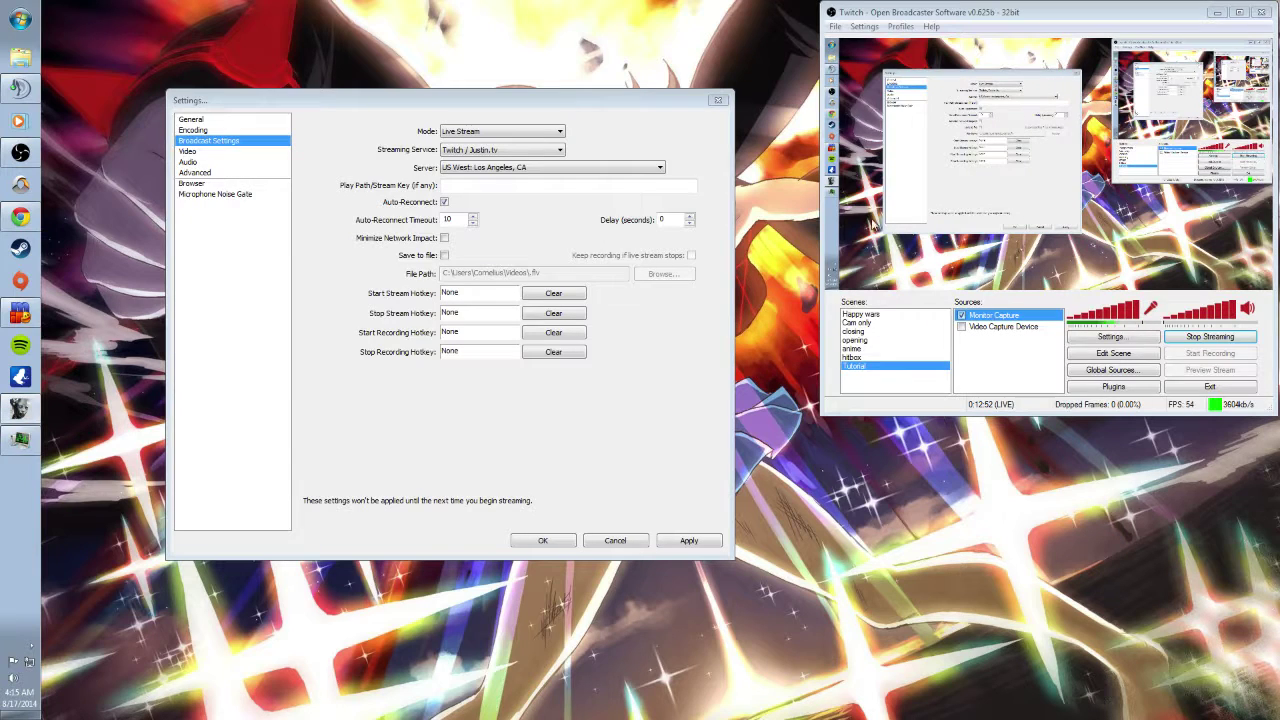
click(510, 185)
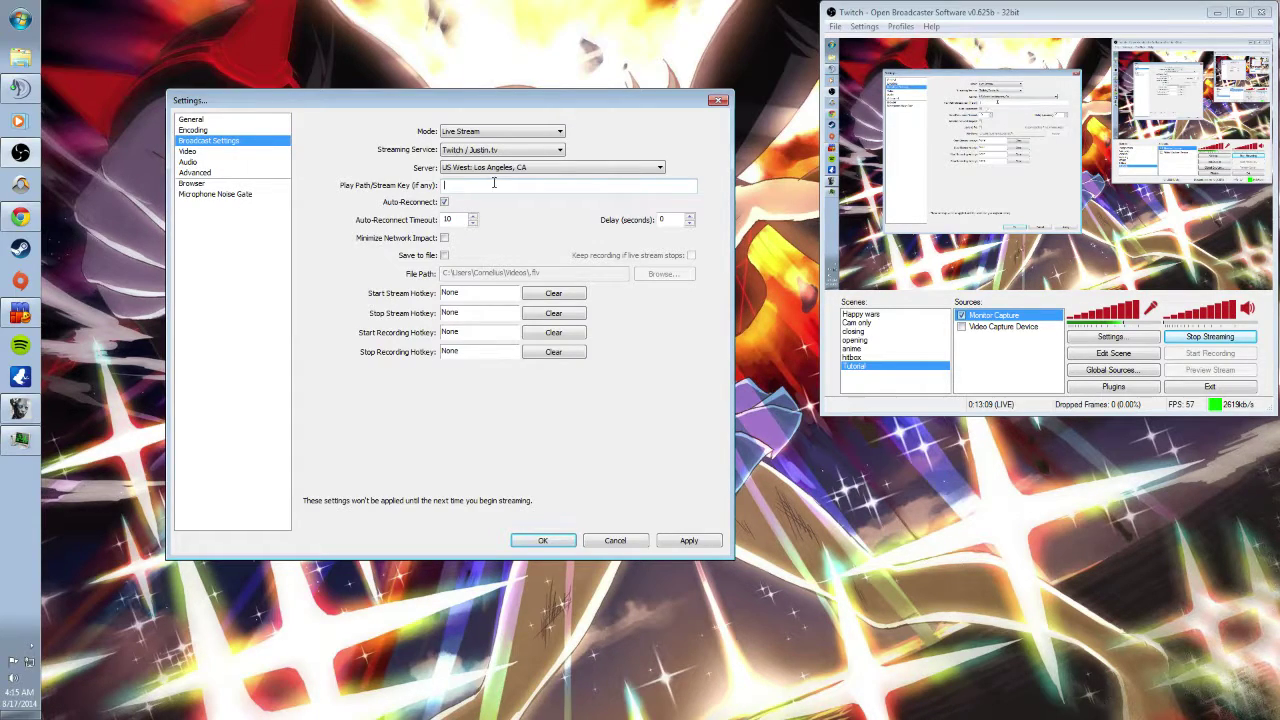
Enable Save to file in the broadcast settings and go to the Video settings without saving the changes
click(444, 255)
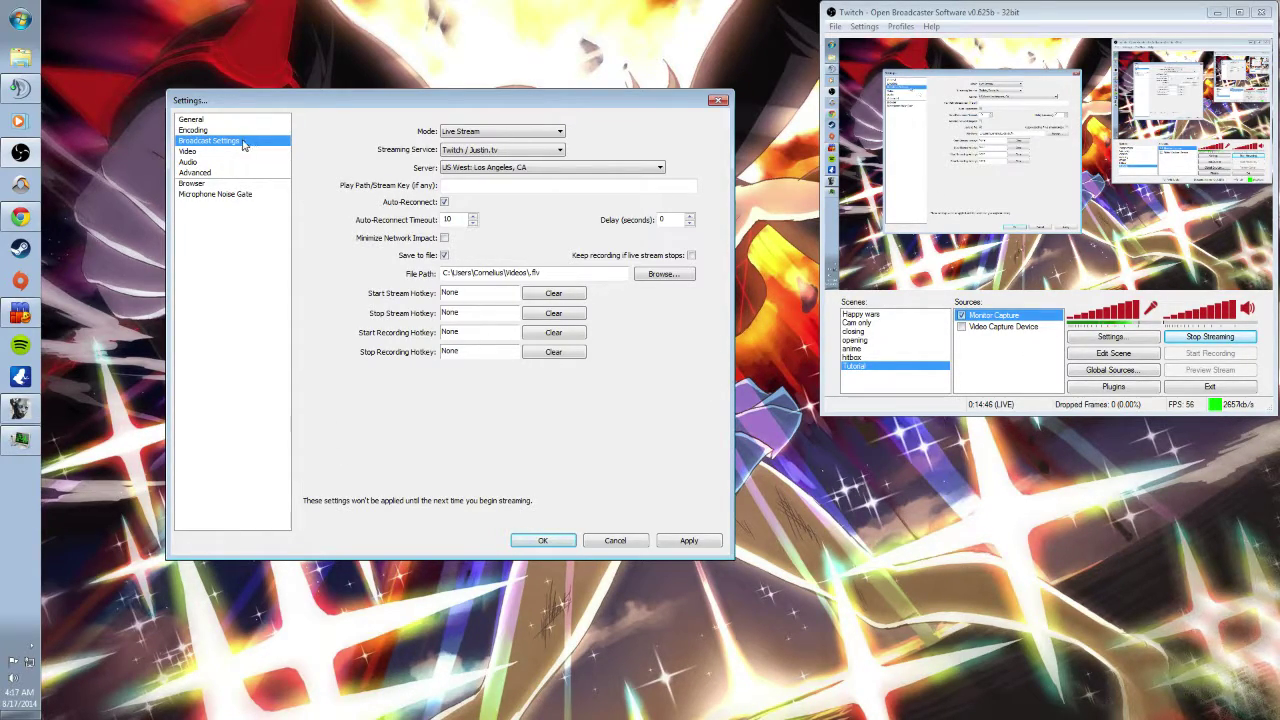
click(190, 152)
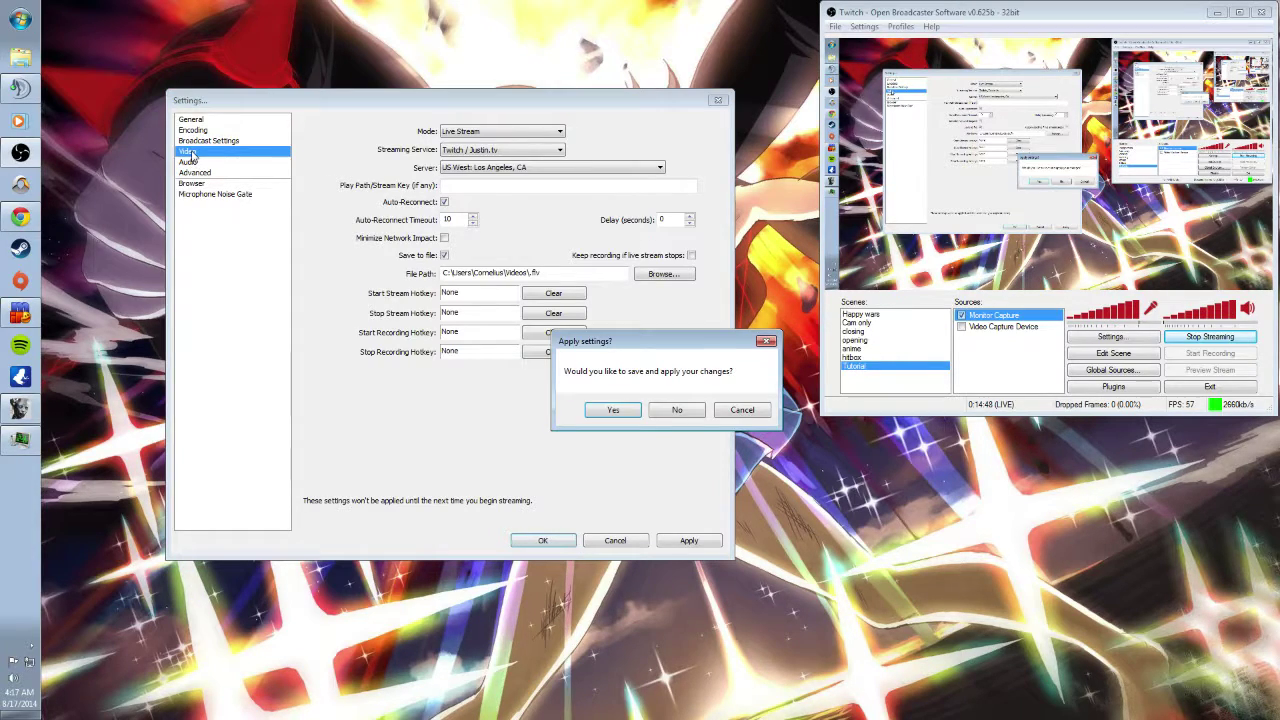
click(695, 415)
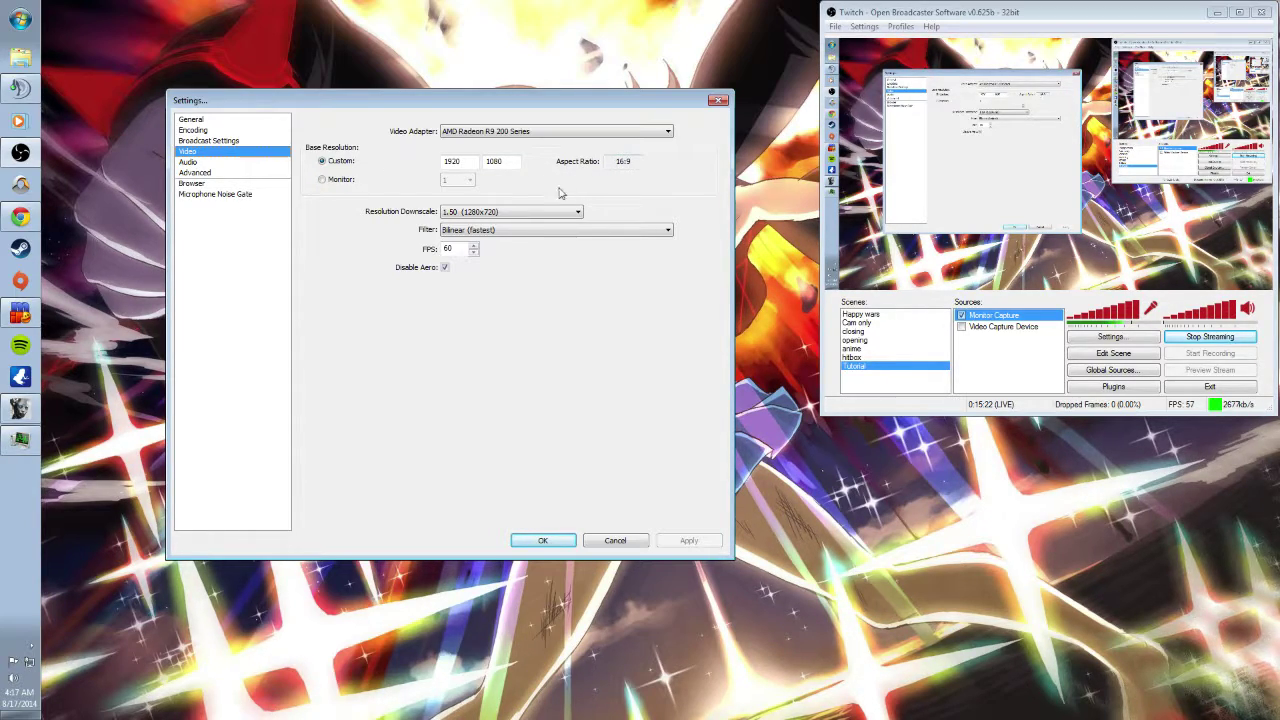
Set the resolution downscale to 2.25 (852x480)
click(463, 213)
click(555, 215)
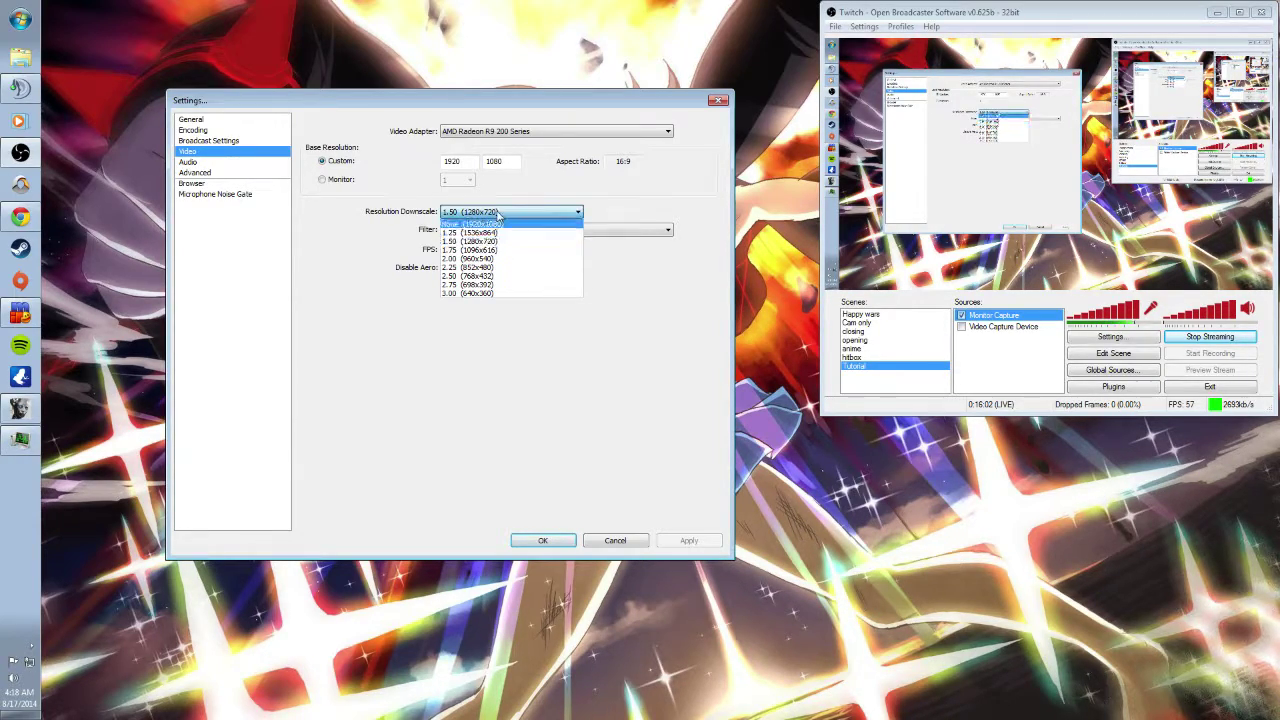
click(492, 268)
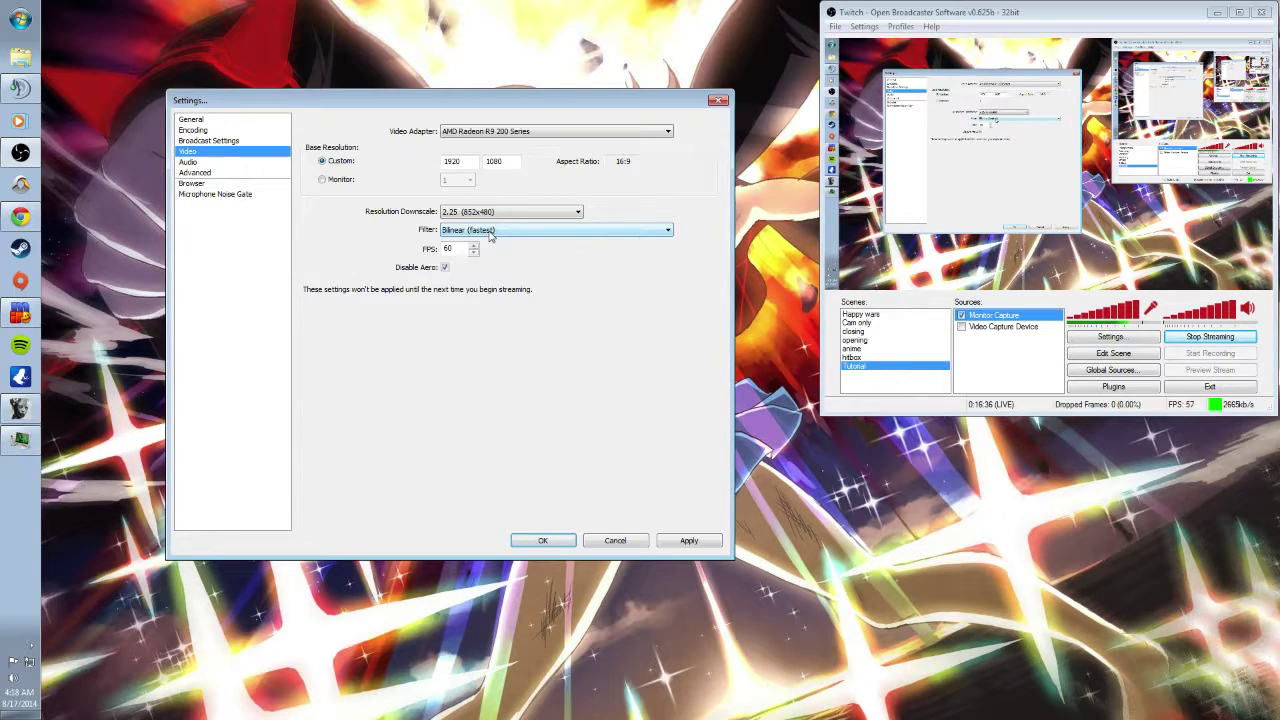
Set the resolution downscale to 1.50 (1280x720)
click(490, 232)
click(490, 234)
click(493, 214)
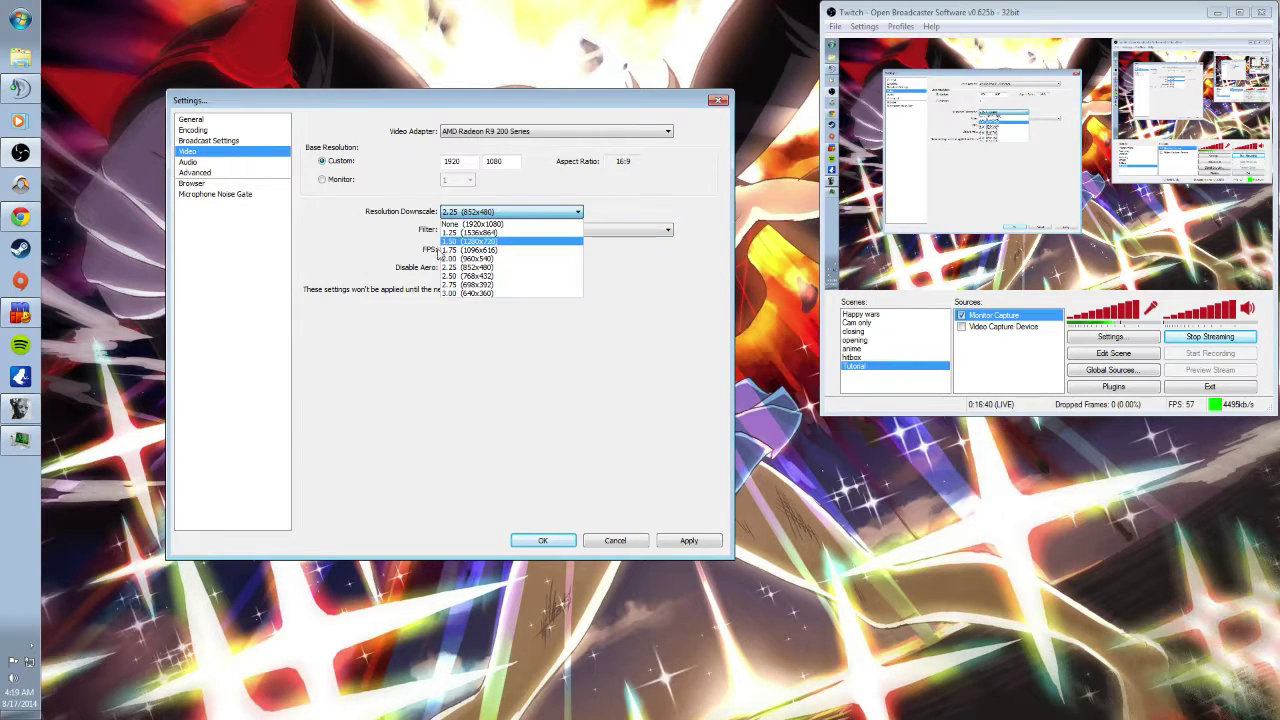
click(490, 241)
Review the downscale filter options and choose Bilinear (fastest)
click(495, 233)
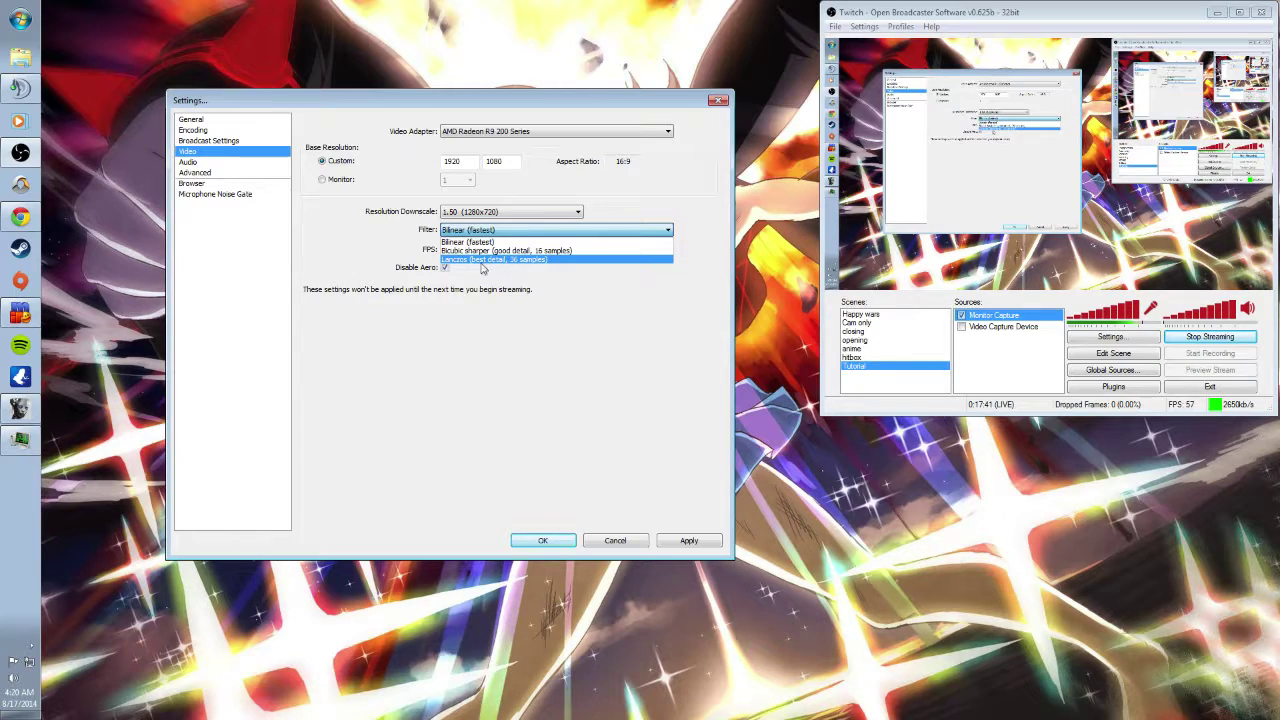
click(490, 245)
click(490, 231)
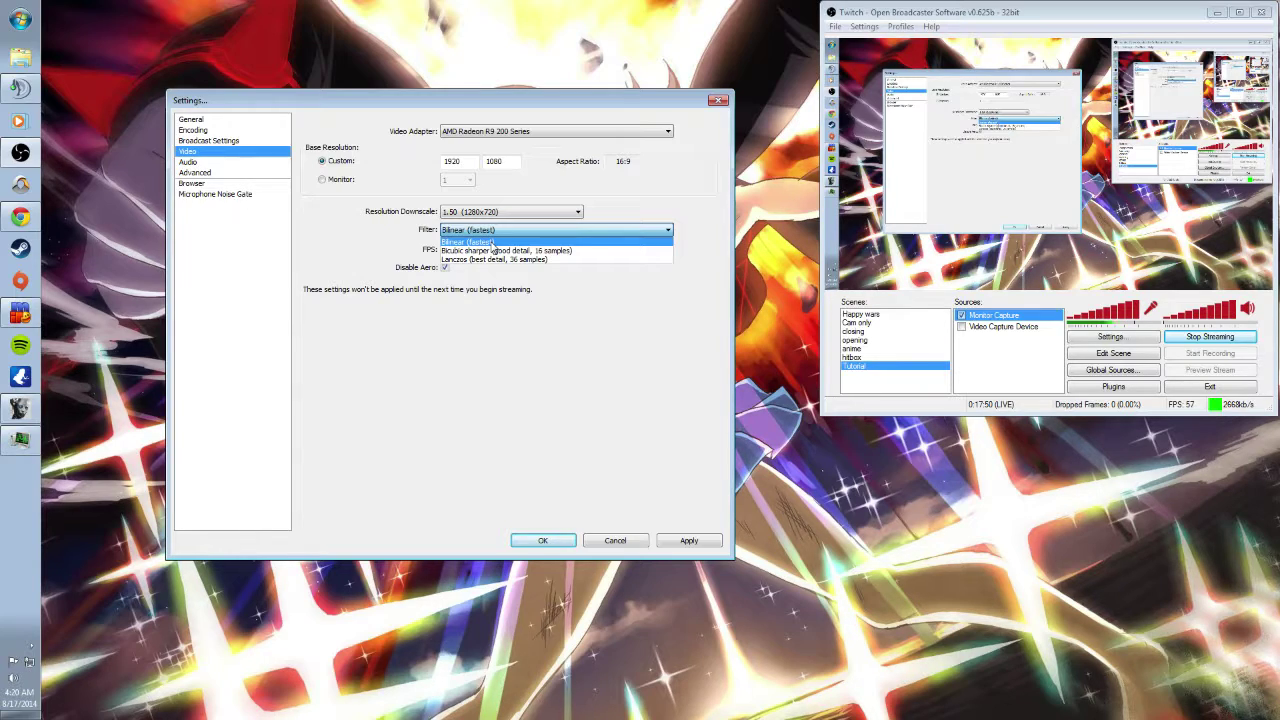
click(492, 243)
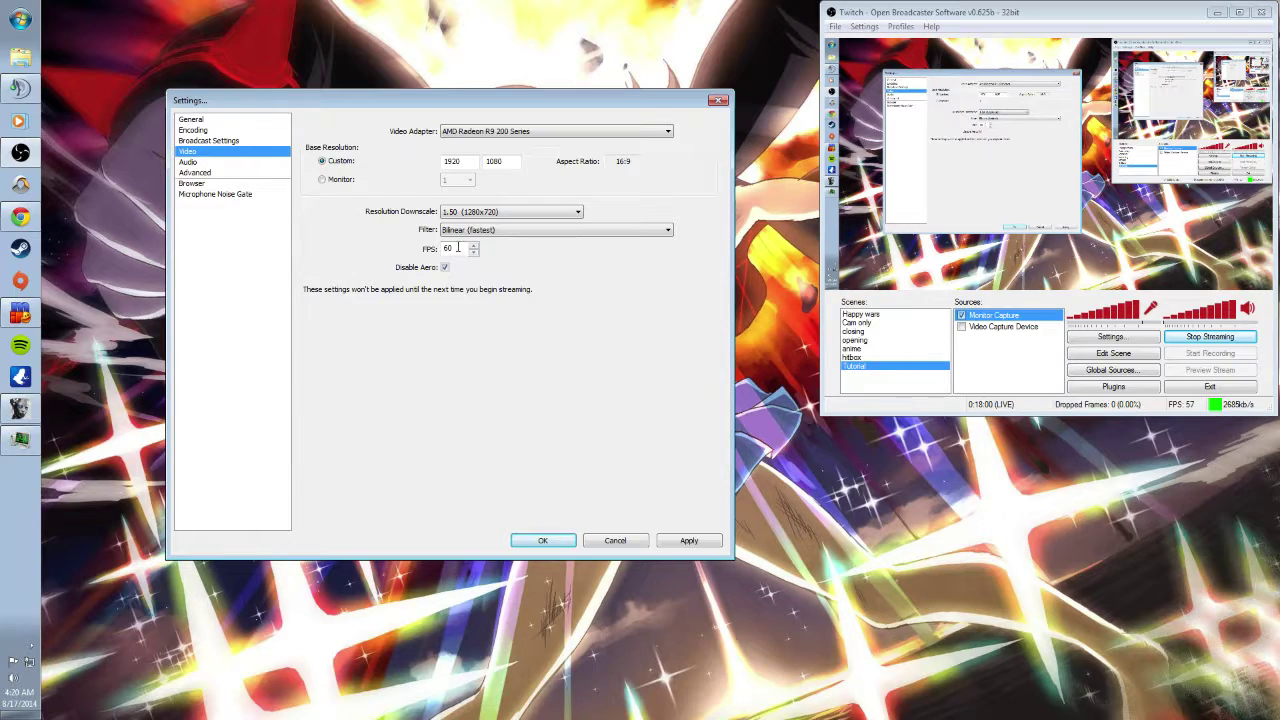
Highlight the FPS value and go to the Audio settings without saving the video changes
drag(455, 249, 432, 250)
click(206, 162)
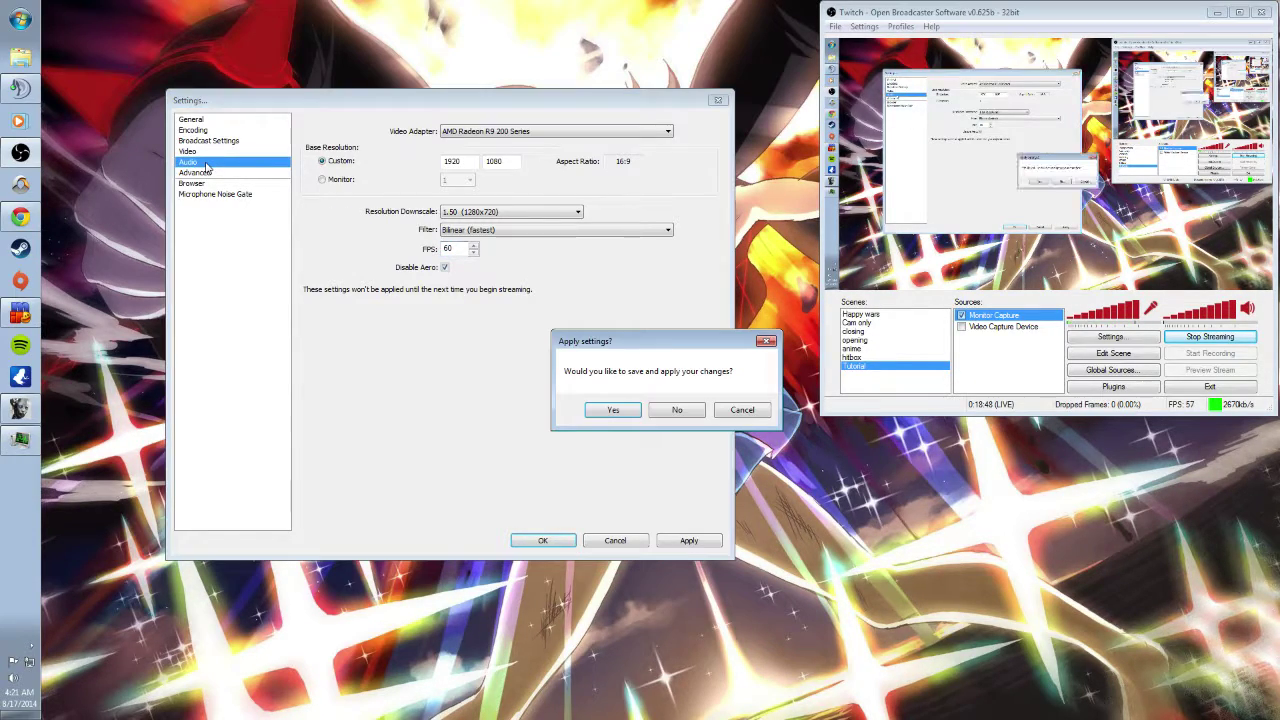
click(692, 413)
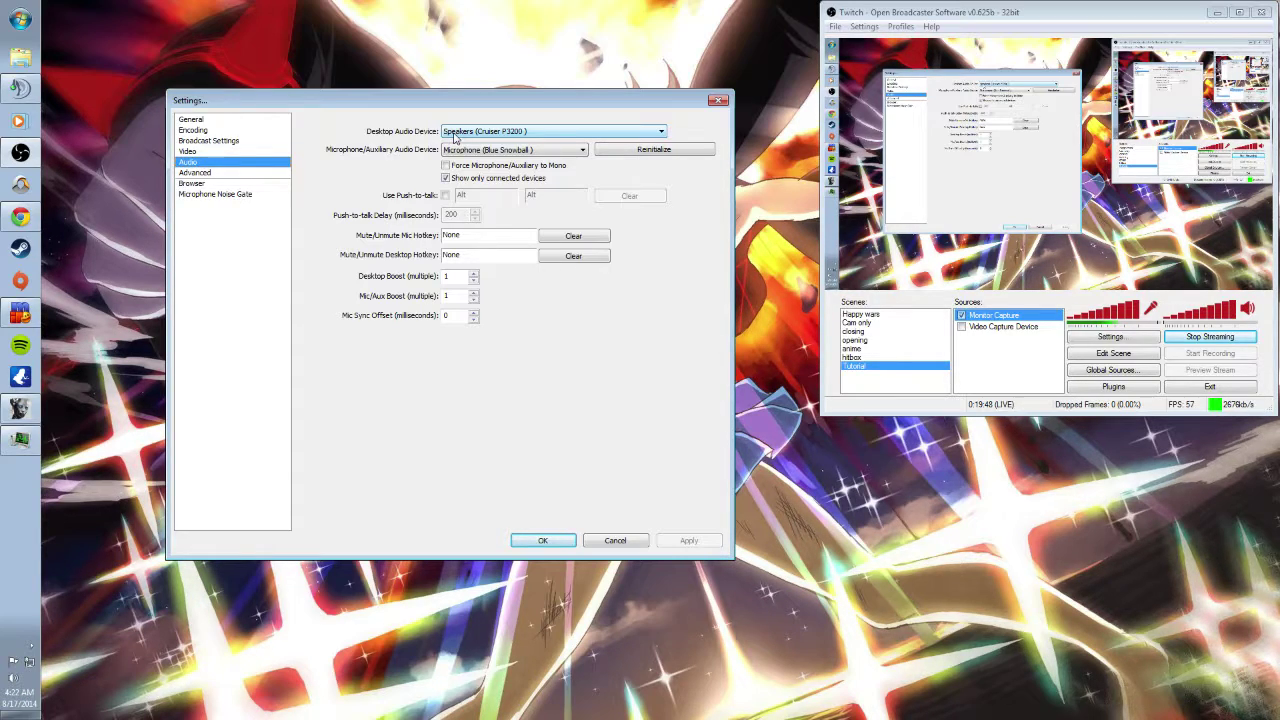
Examine the choices offered for the desktop audio device and the microphone/auxiliary audio device, keeping the current selections
click(32, 90)
click(32, 90)
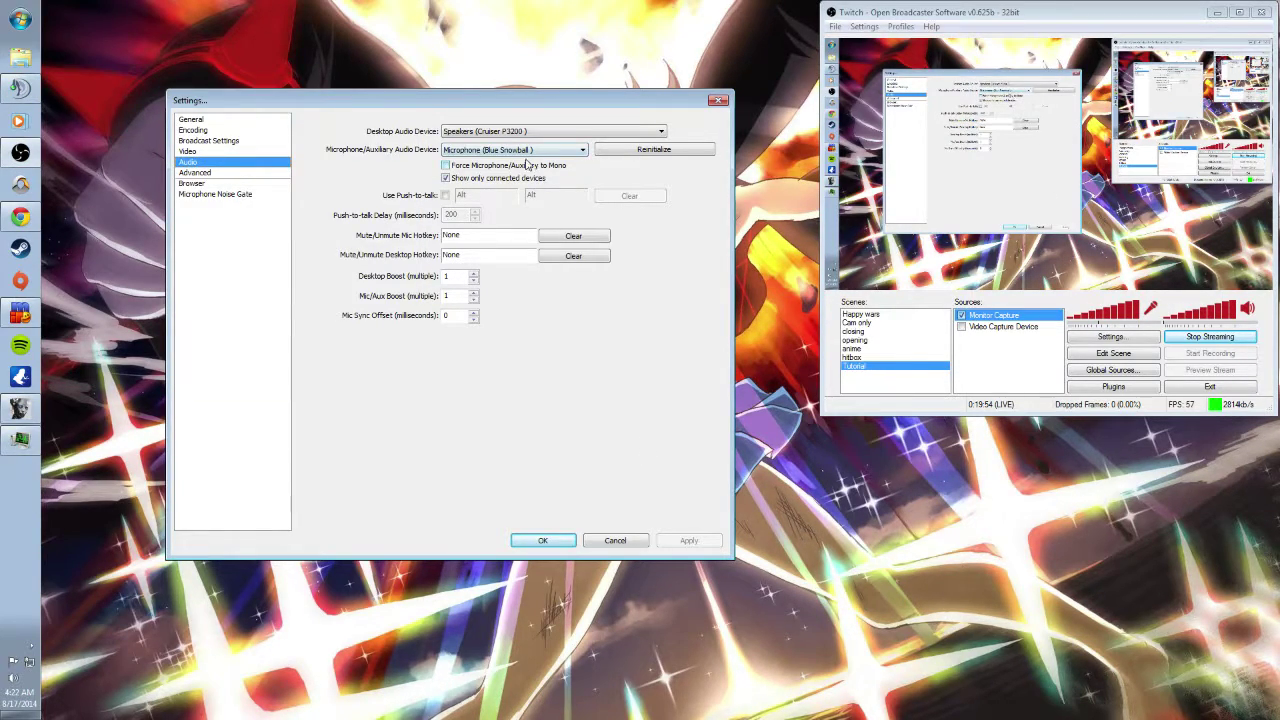
click(453, 131)
click(453, 131)
click(469, 150)
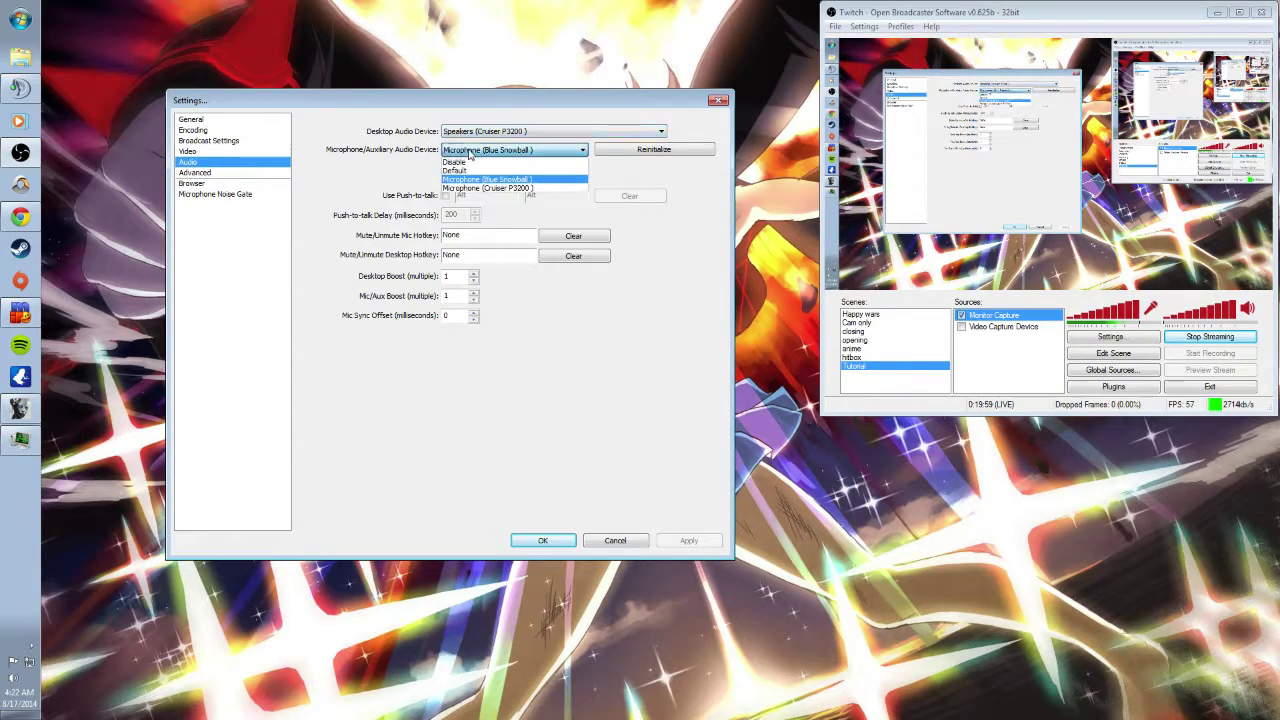
click(486, 148)
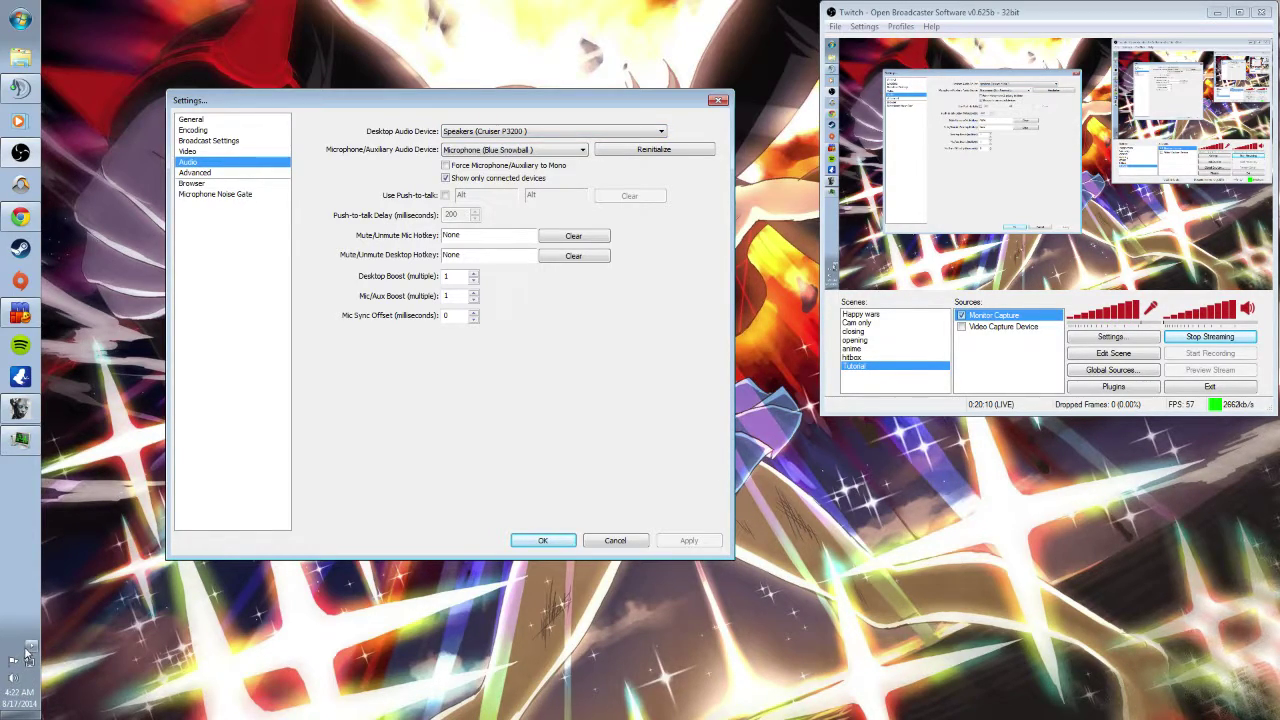
Open the Windows recording devices, place the Sound window beside the settings and look through the listed microphones
right_click(11, 682)
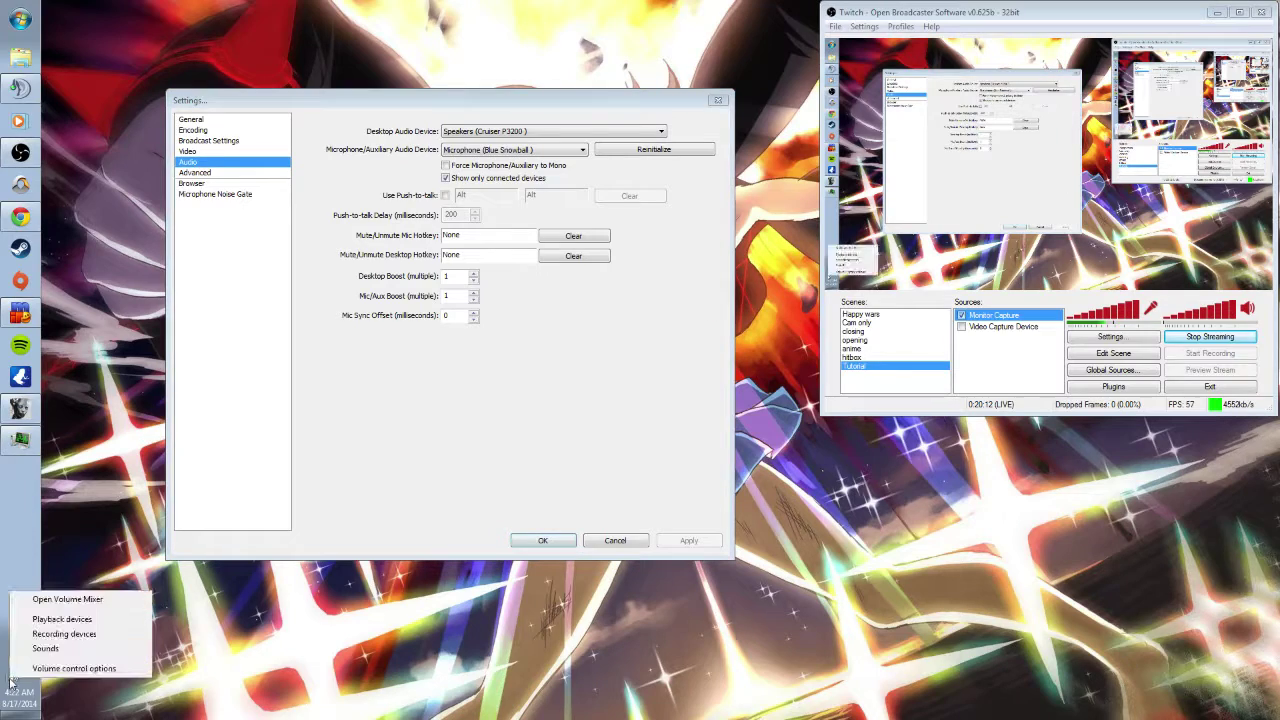
click(36, 636)
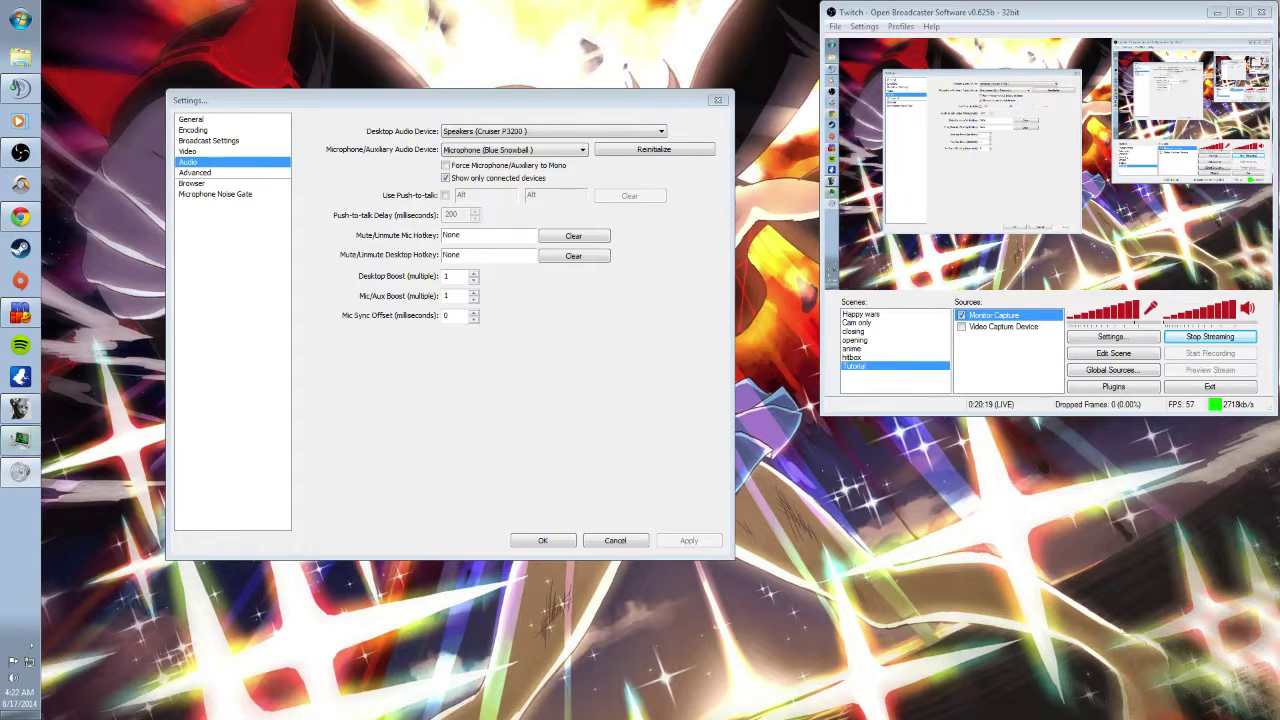
drag(763, 212, 886, 268)
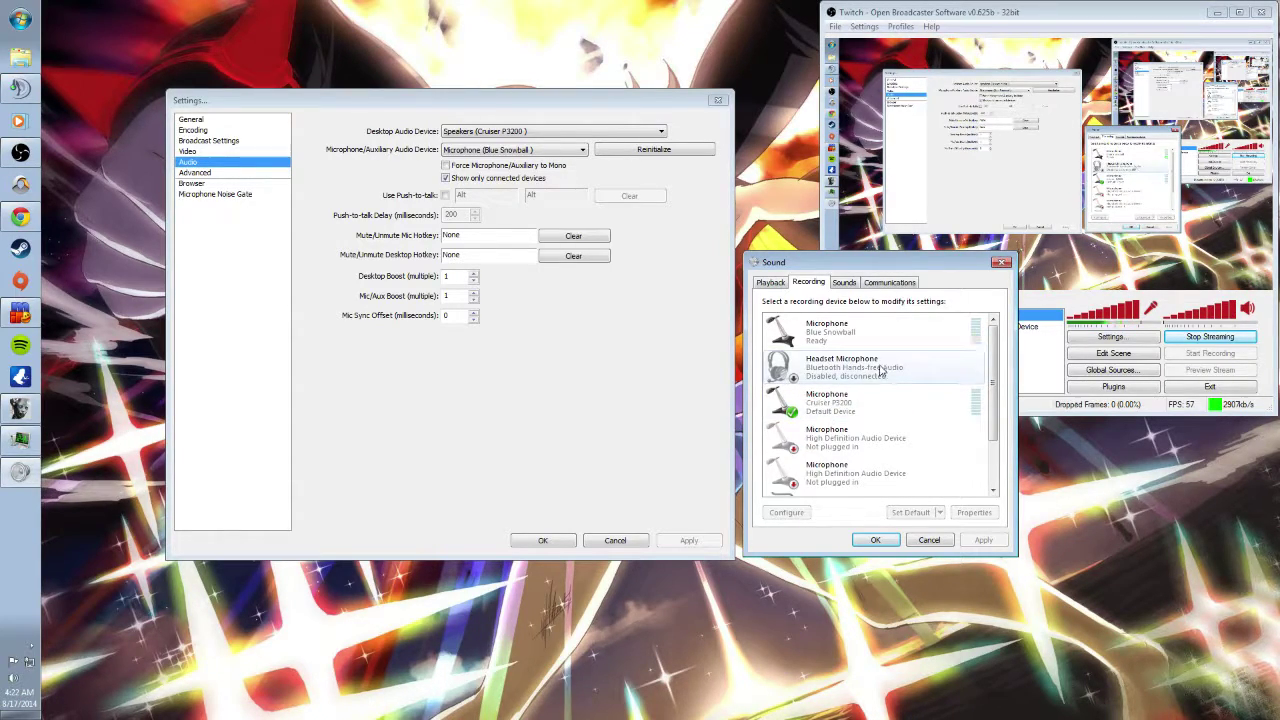
scroll(843, 396, down, 1)
scroll(843, 396, down, 3)
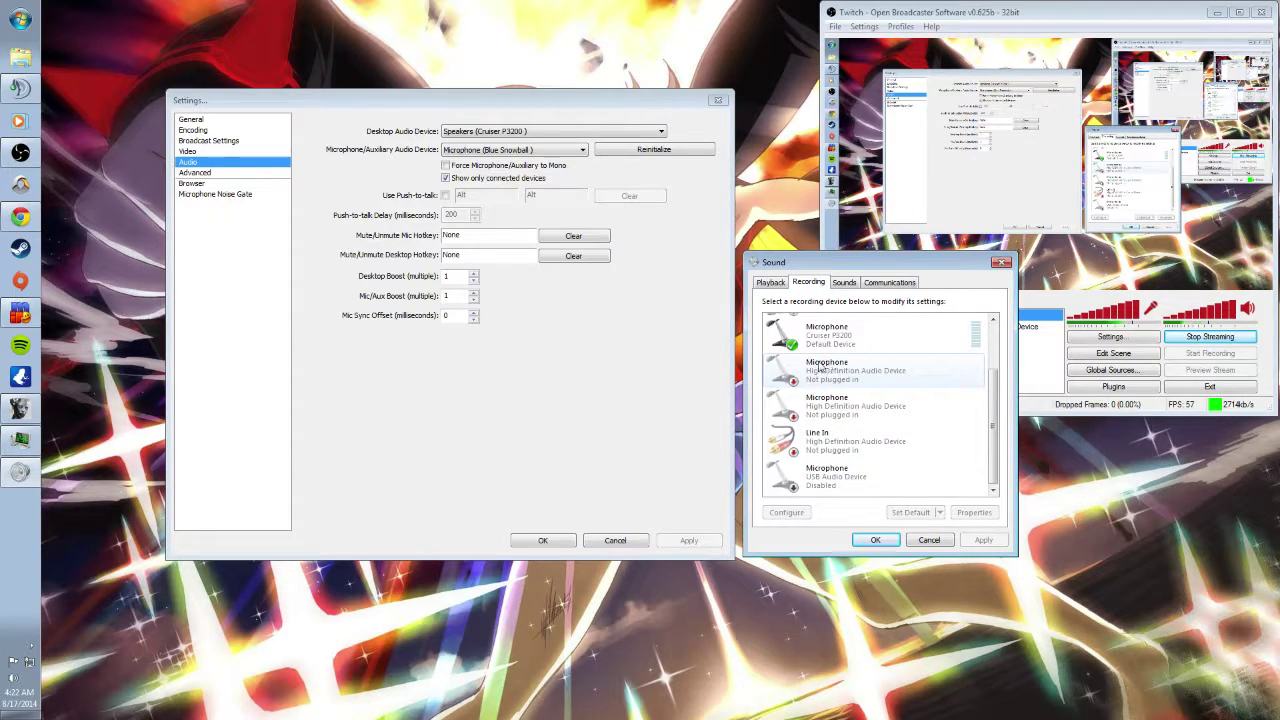
Switch to TeamSpeak 3, open its options and find the Capture settings to check the capture device
click(22, 89)
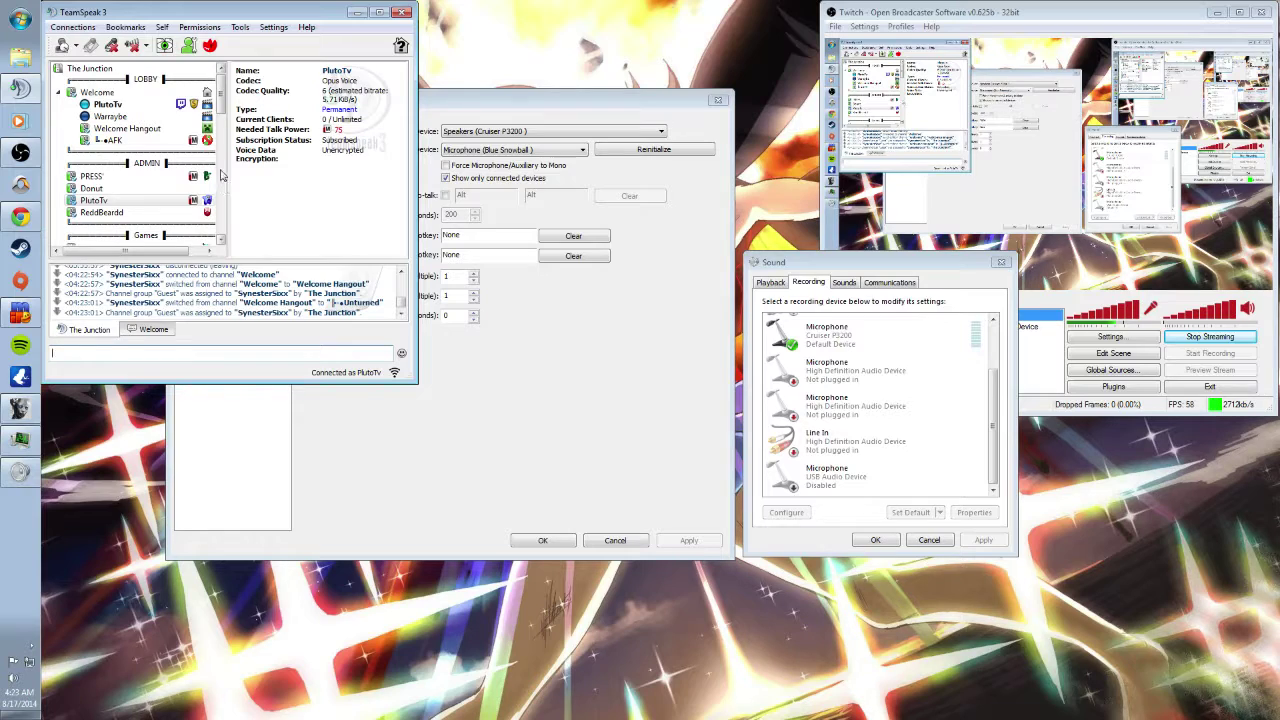
click(273, 27)
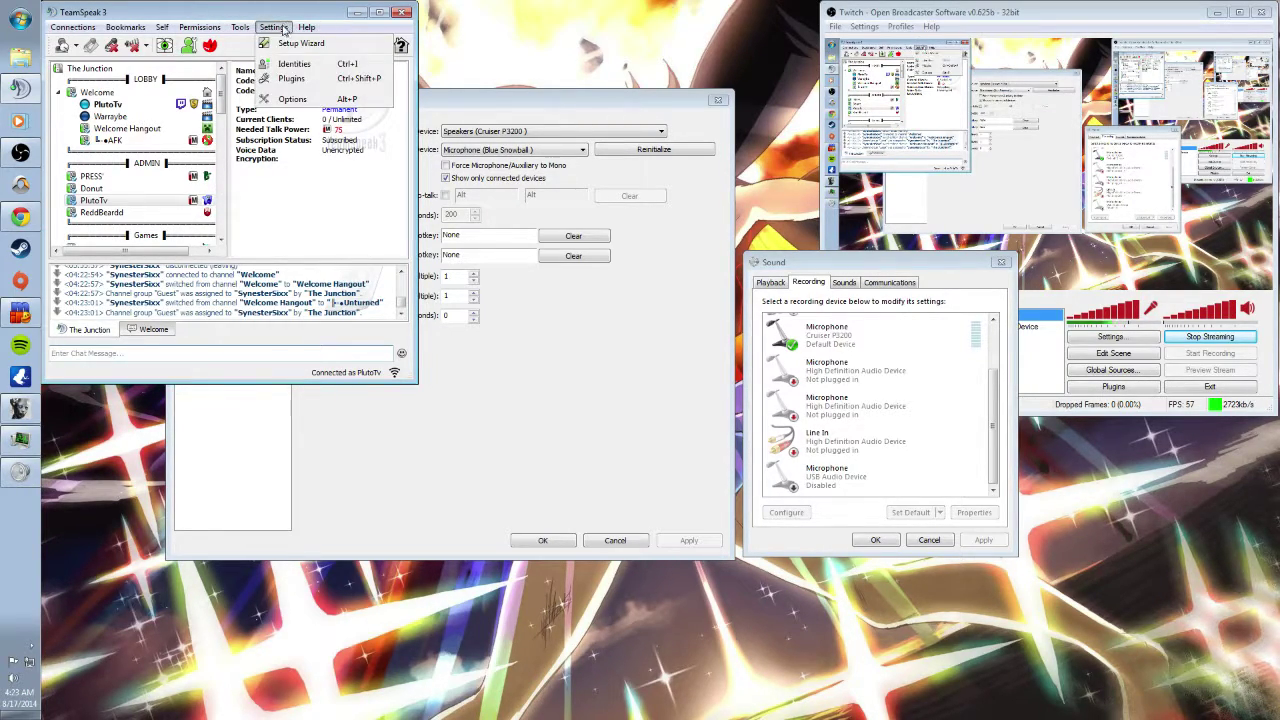
click(290, 99)
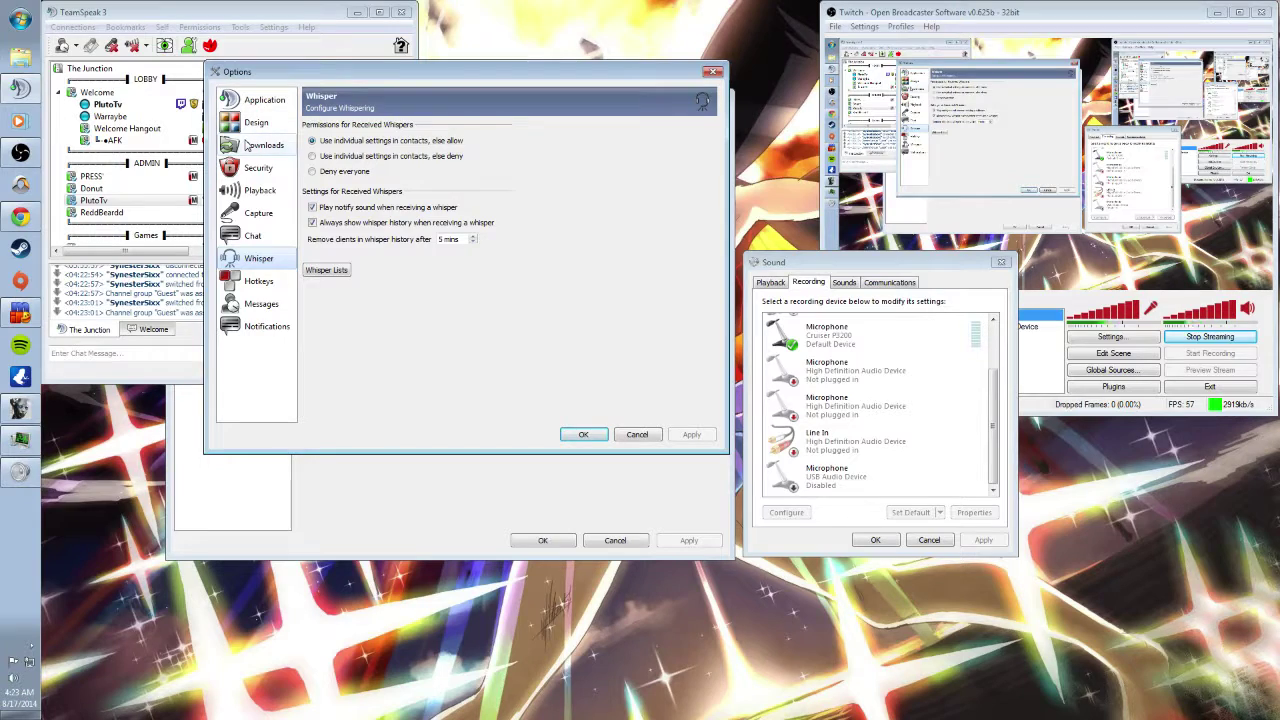
click(262, 326)
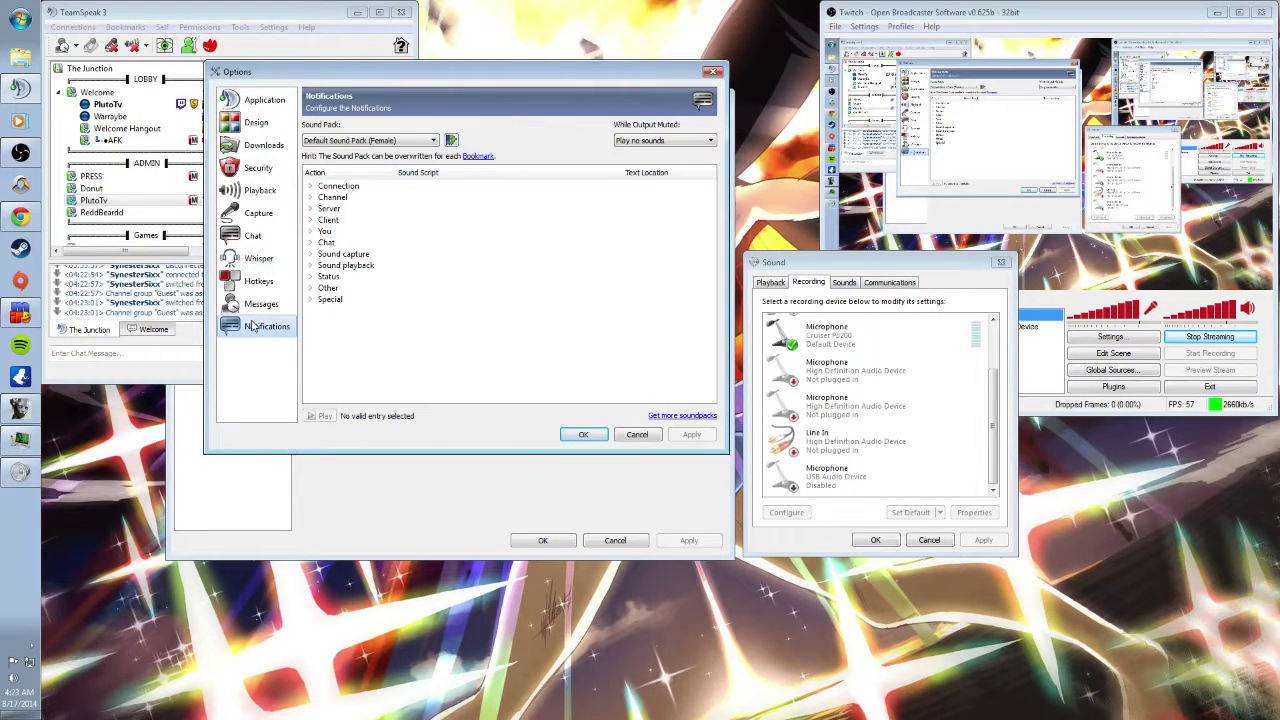
click(258, 300)
click(250, 280)
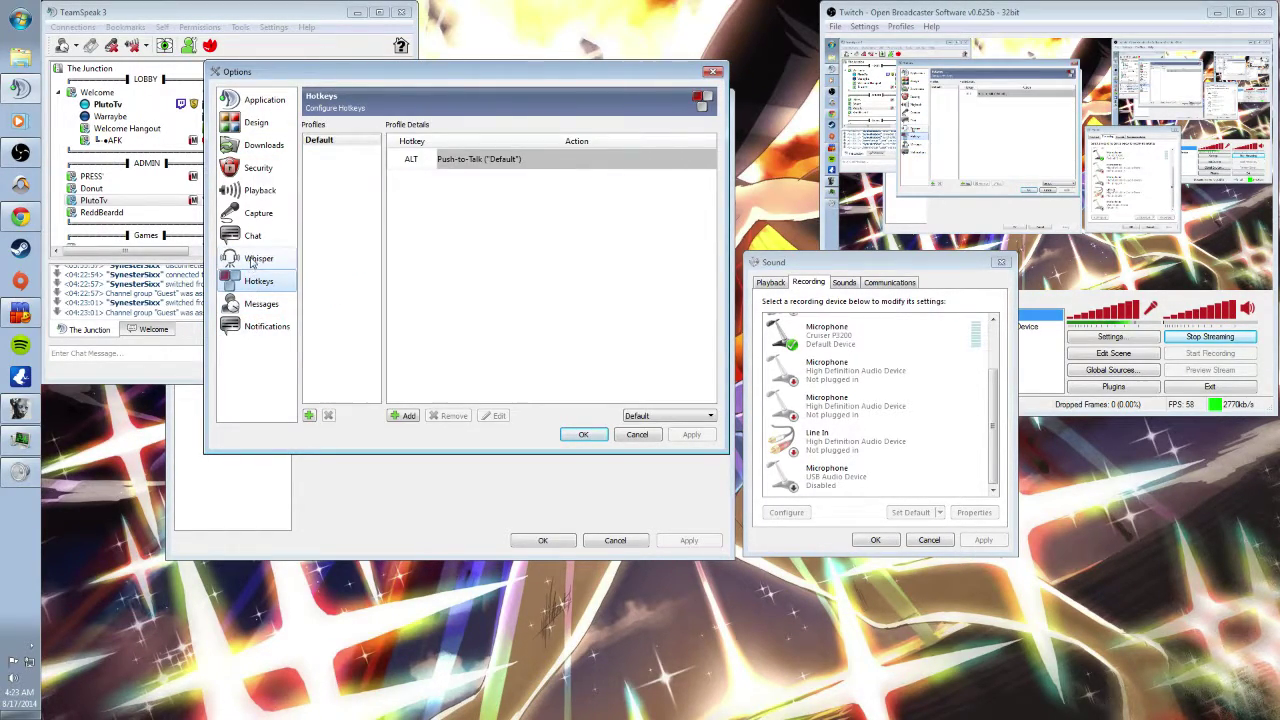
click(251, 258)
click(249, 238)
click(252, 214)
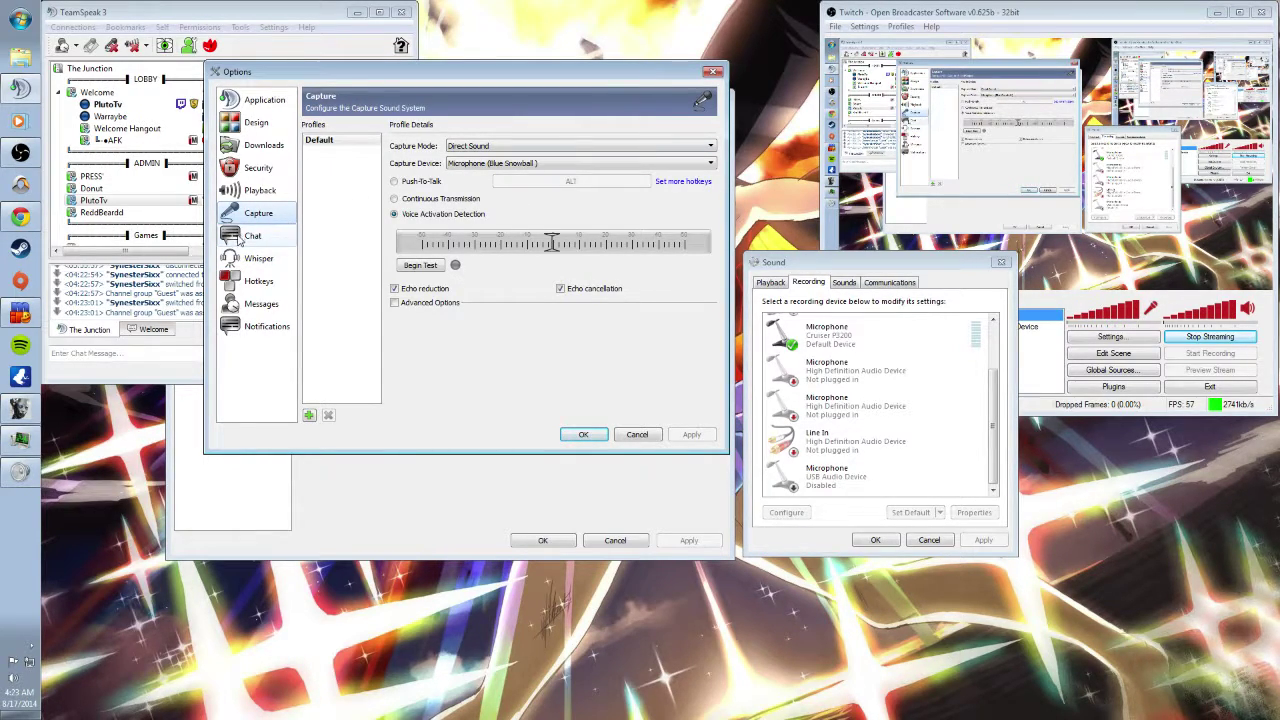
Check the TeamSpeak playback device settings and close the options without changes
click(256, 190)
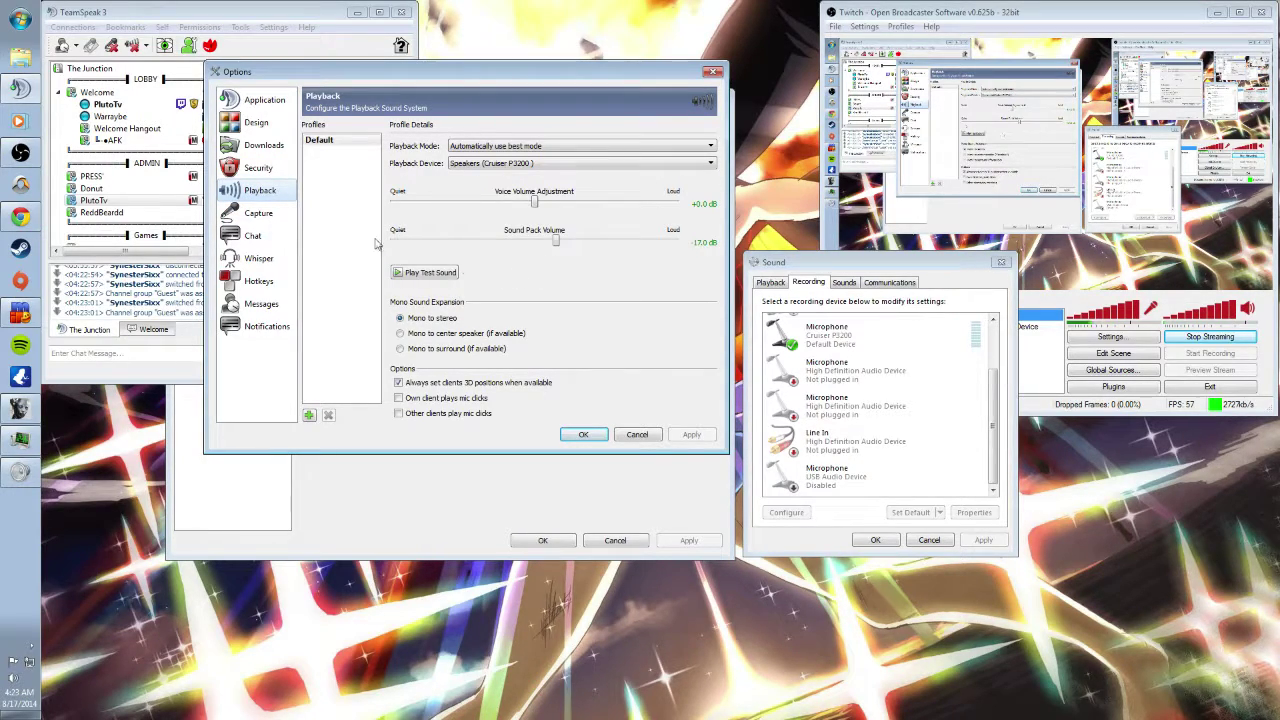
click(268, 169)
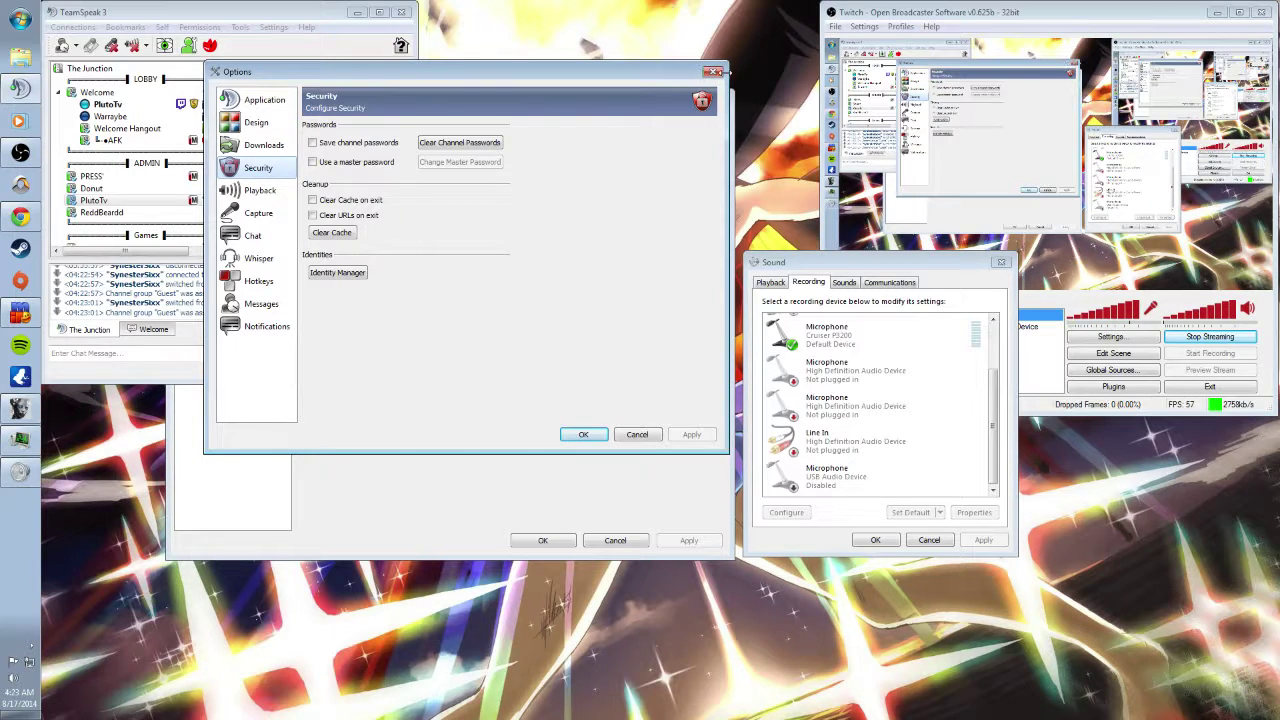
click(715, 72)
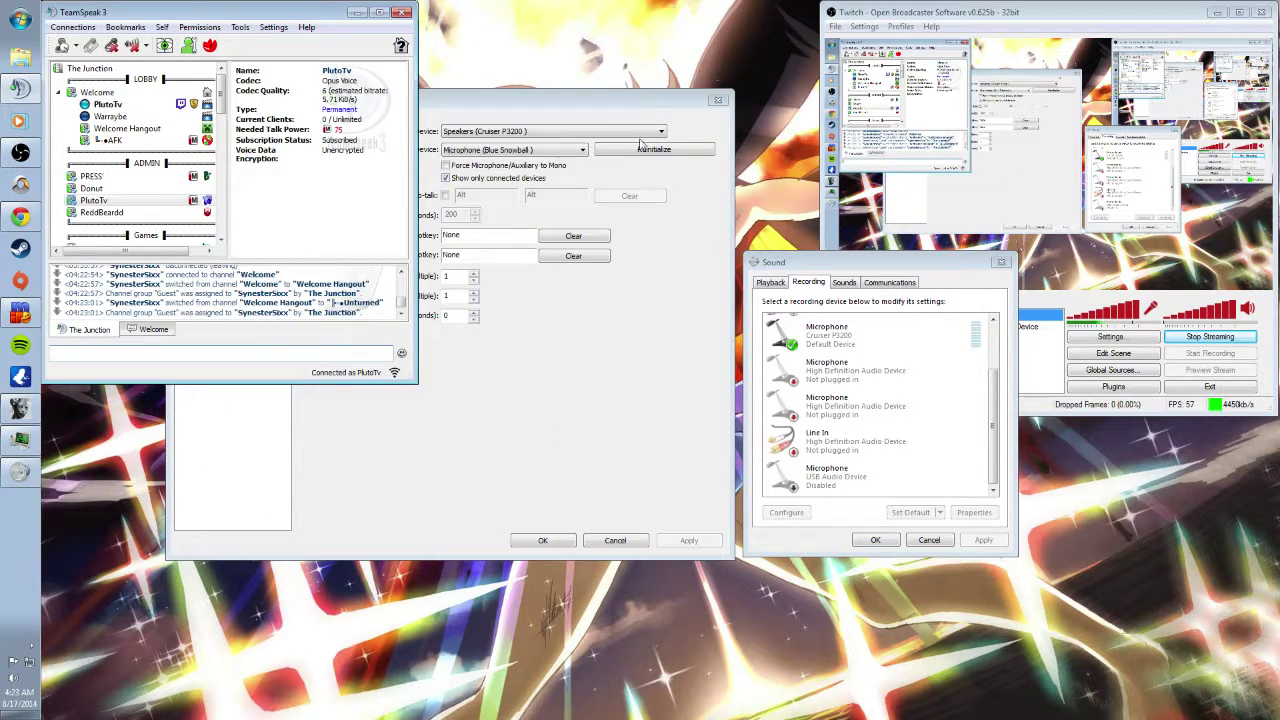
Return to the Open Broadcaster Software audio settings, enable push-to-talk and turn it off again
click(489, 440)
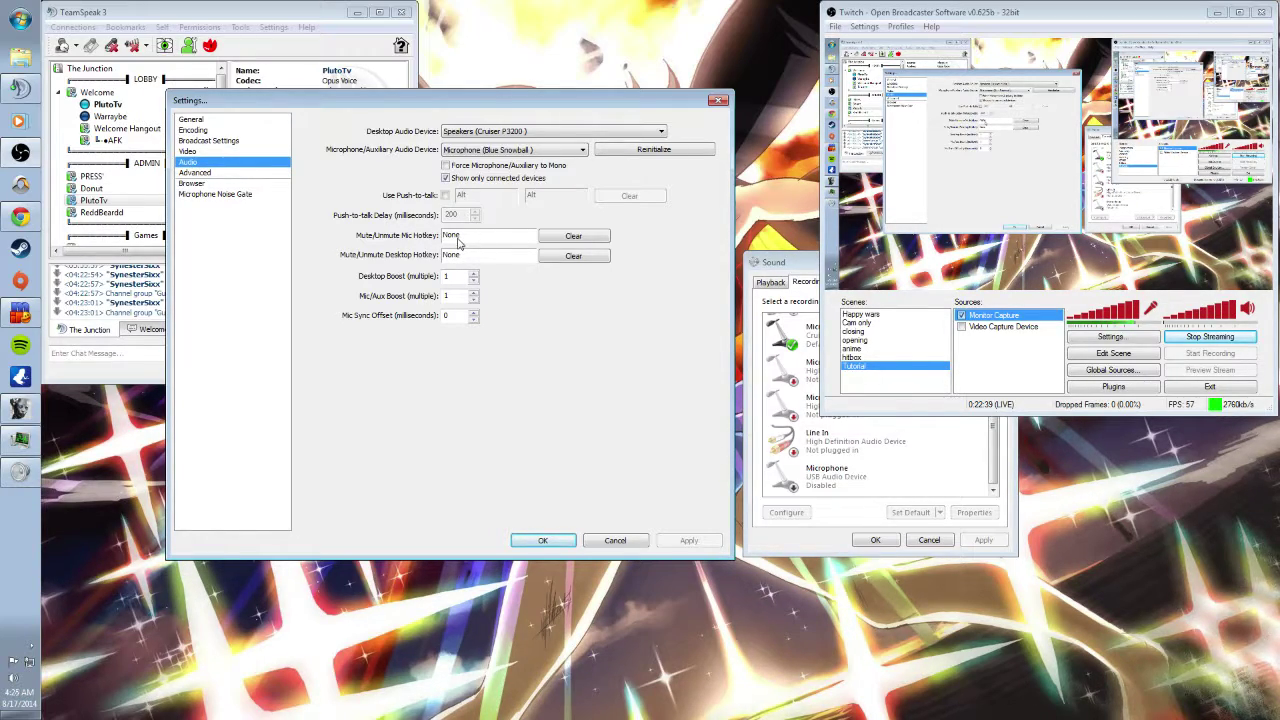
click(445, 196)
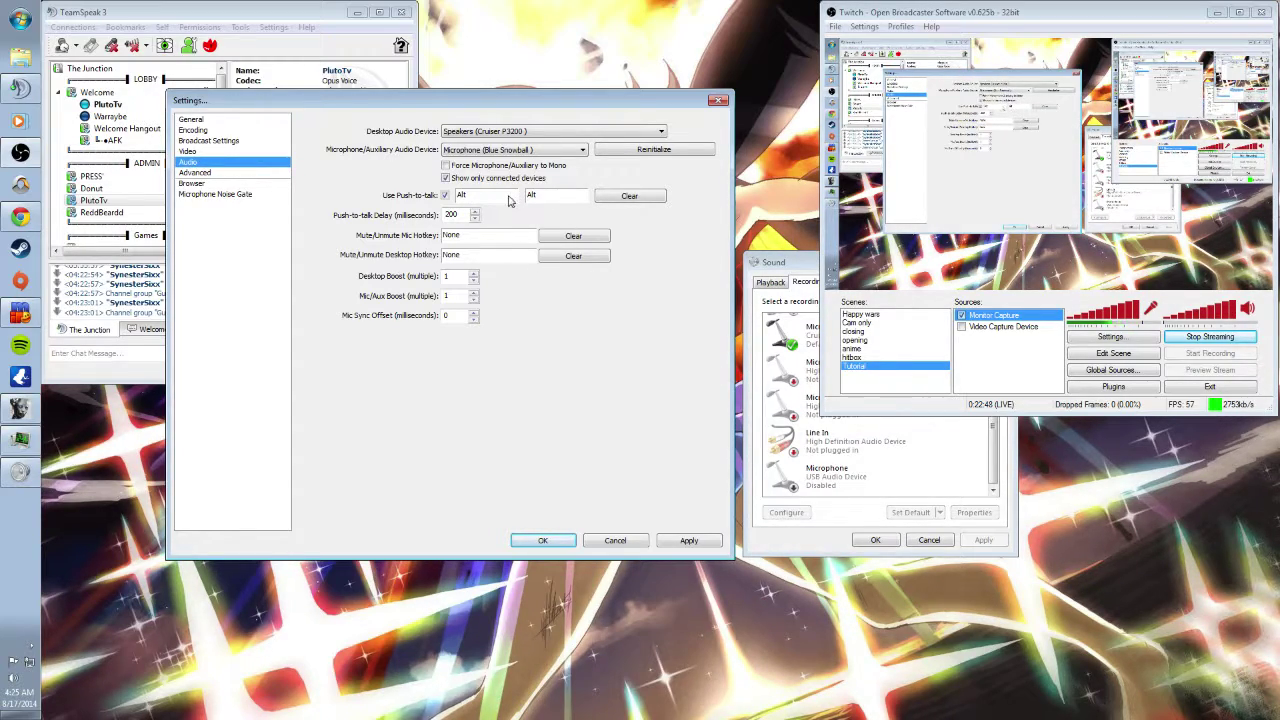
click(445, 195)
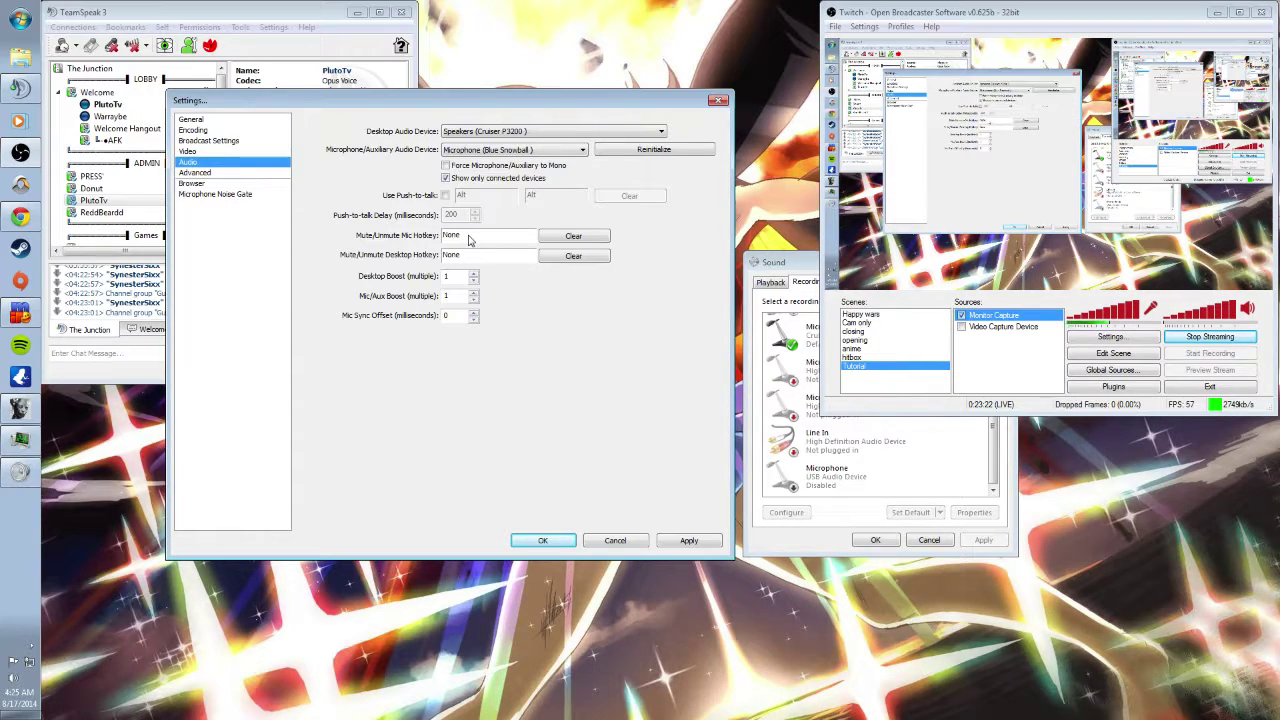
Discard the pending audio changes and review the process priority class and x264 CPU preset options in the advanced settings
click(204, 174)
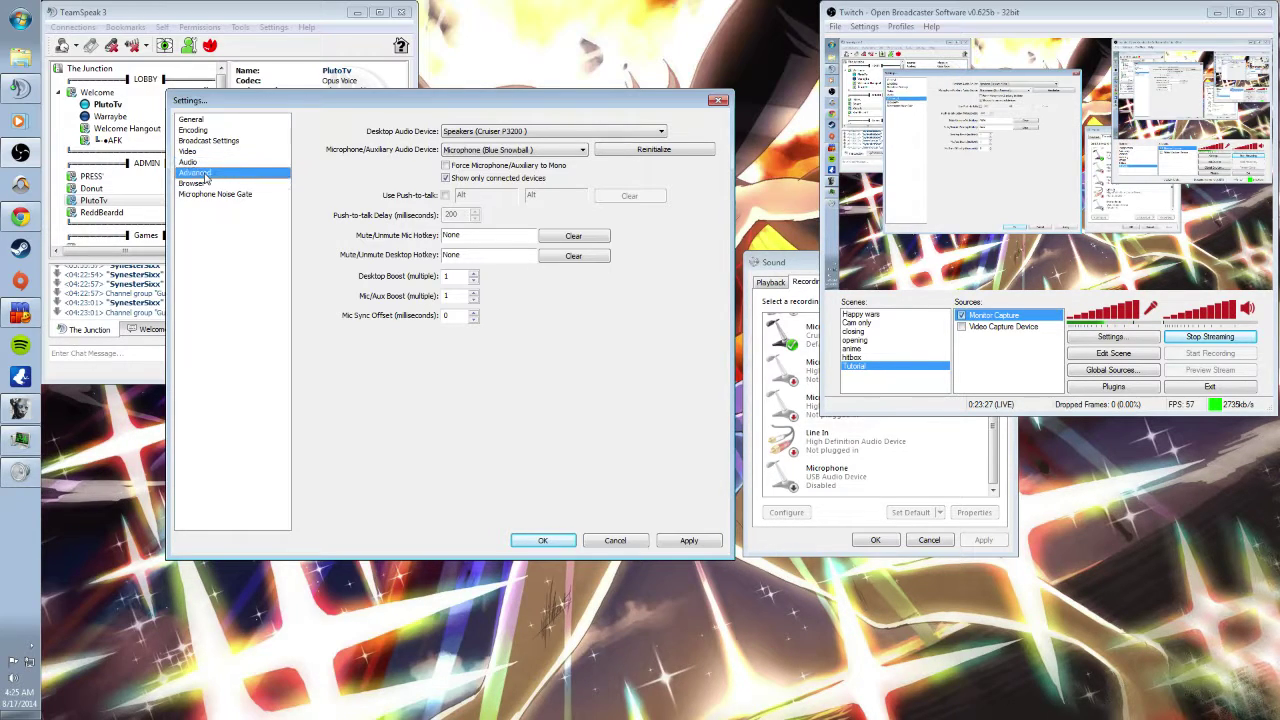
click(678, 411)
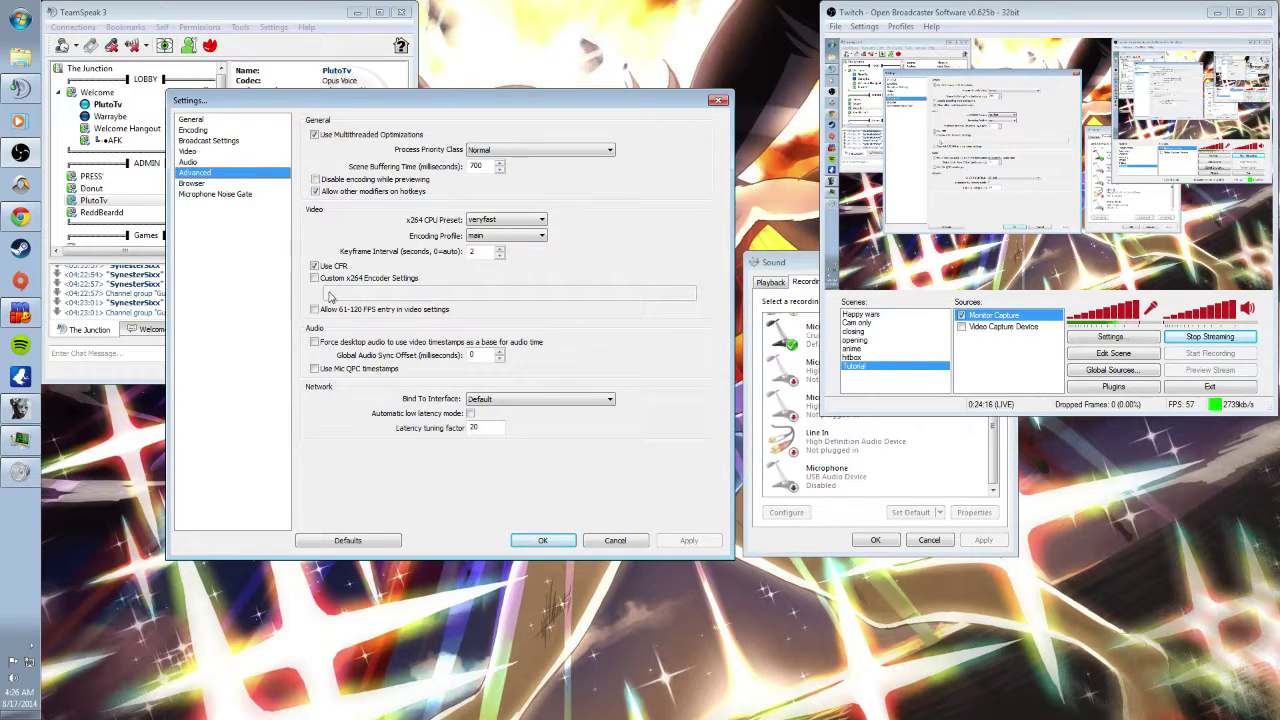
click(512, 150)
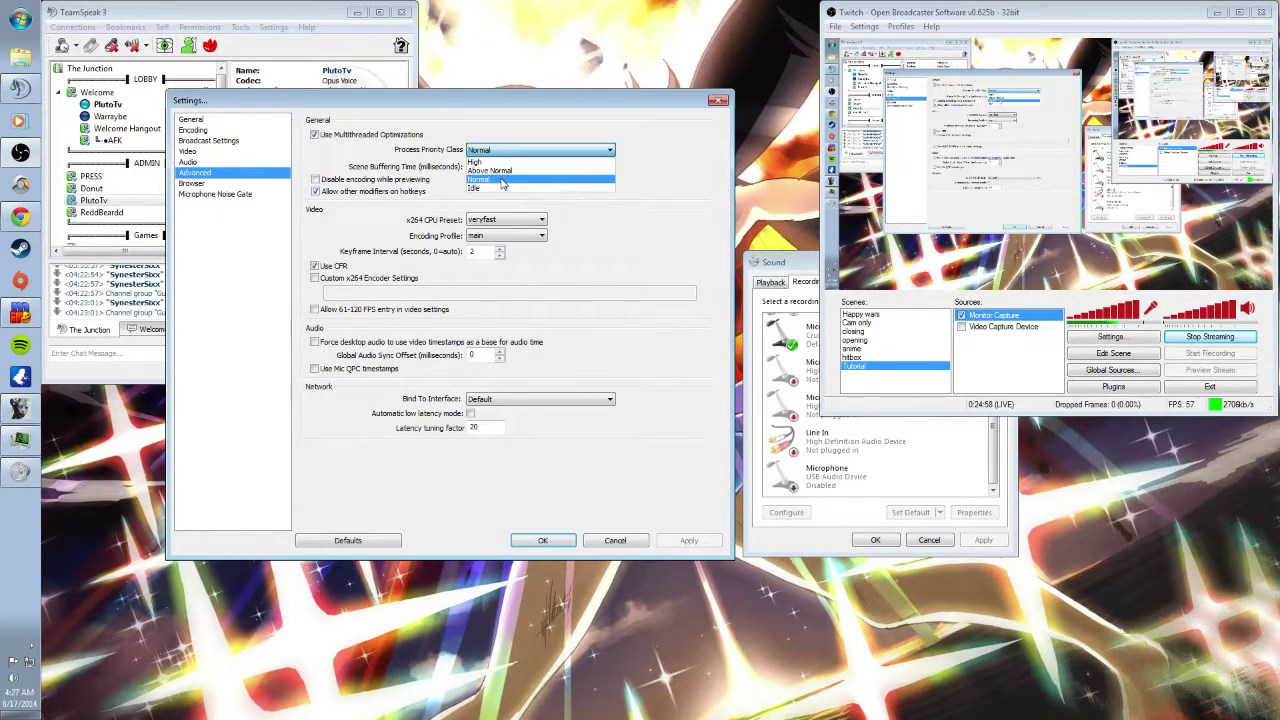
click(504, 178)
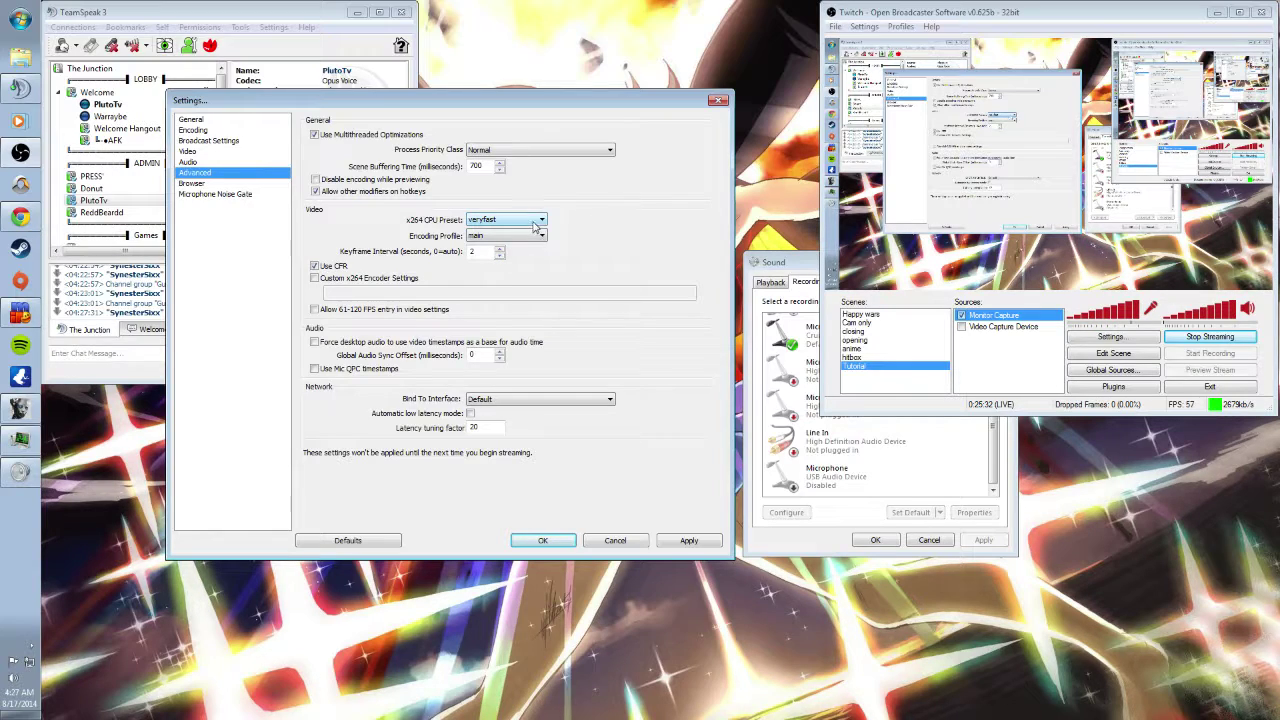
click(538, 220)
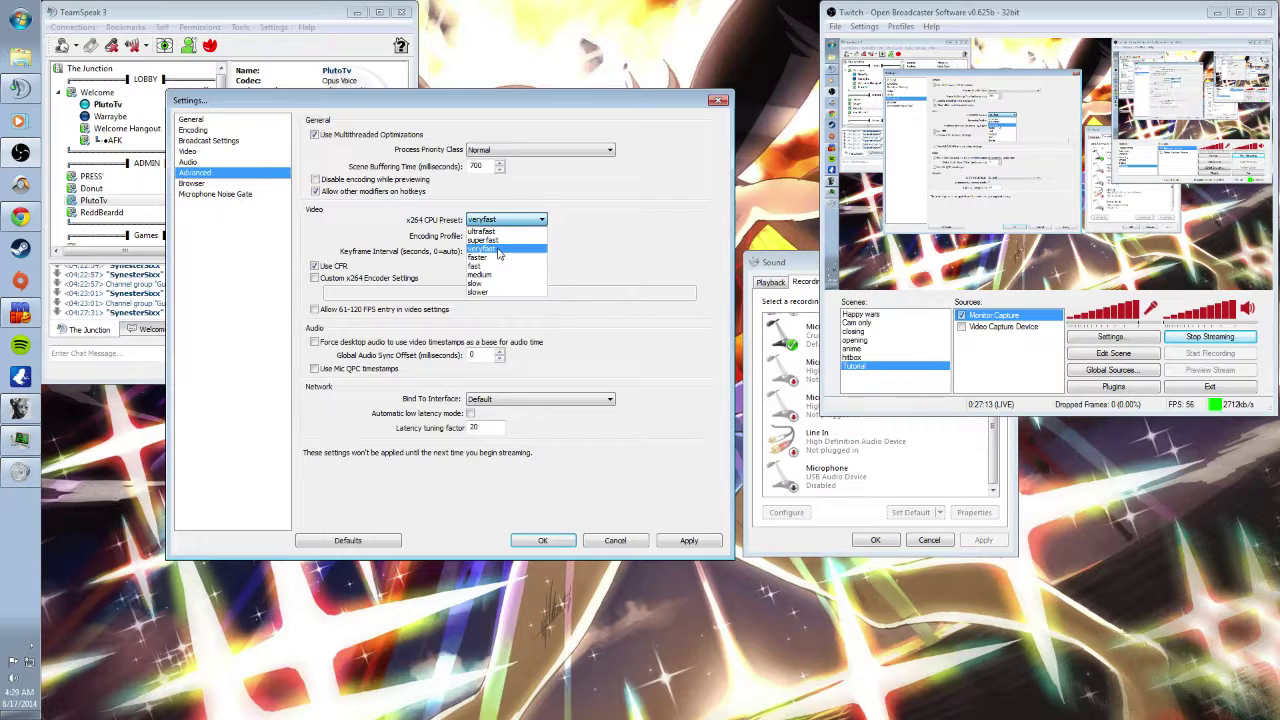
click(499, 248)
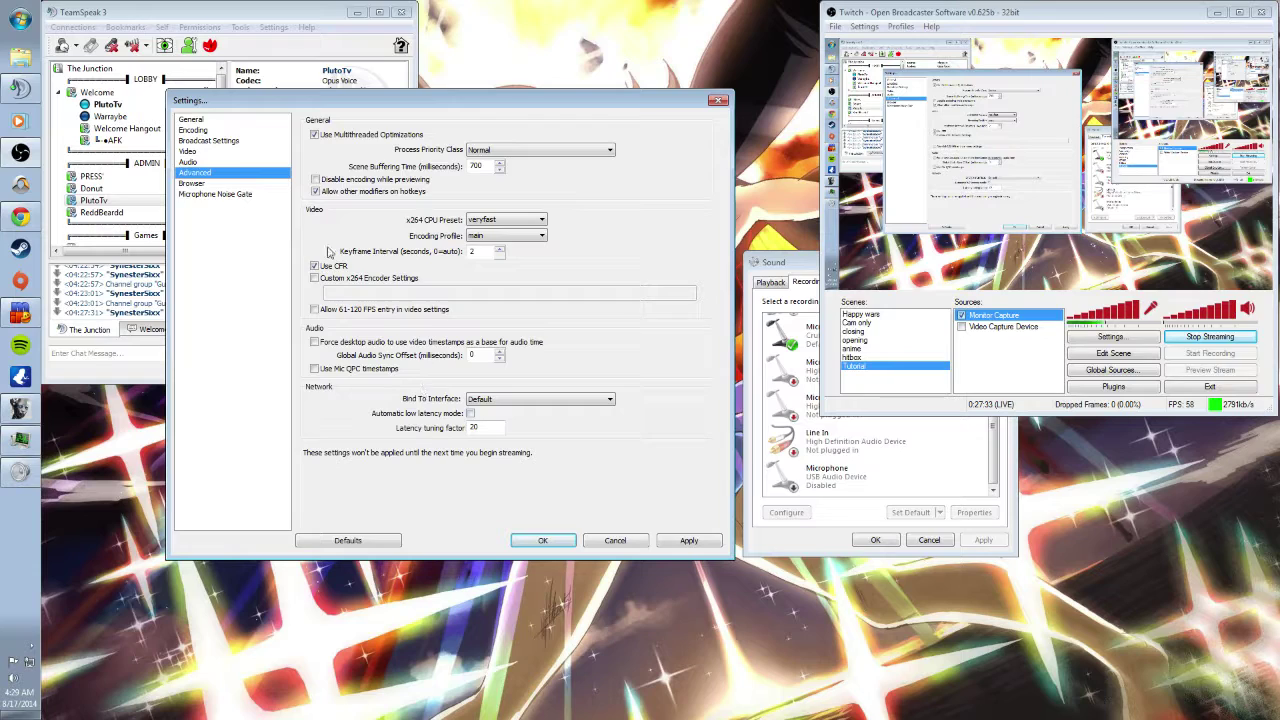
Discard the pending advanced changes and look through the browser plugin's Runtime, Instance, CSS and Templates settings
click(200, 184)
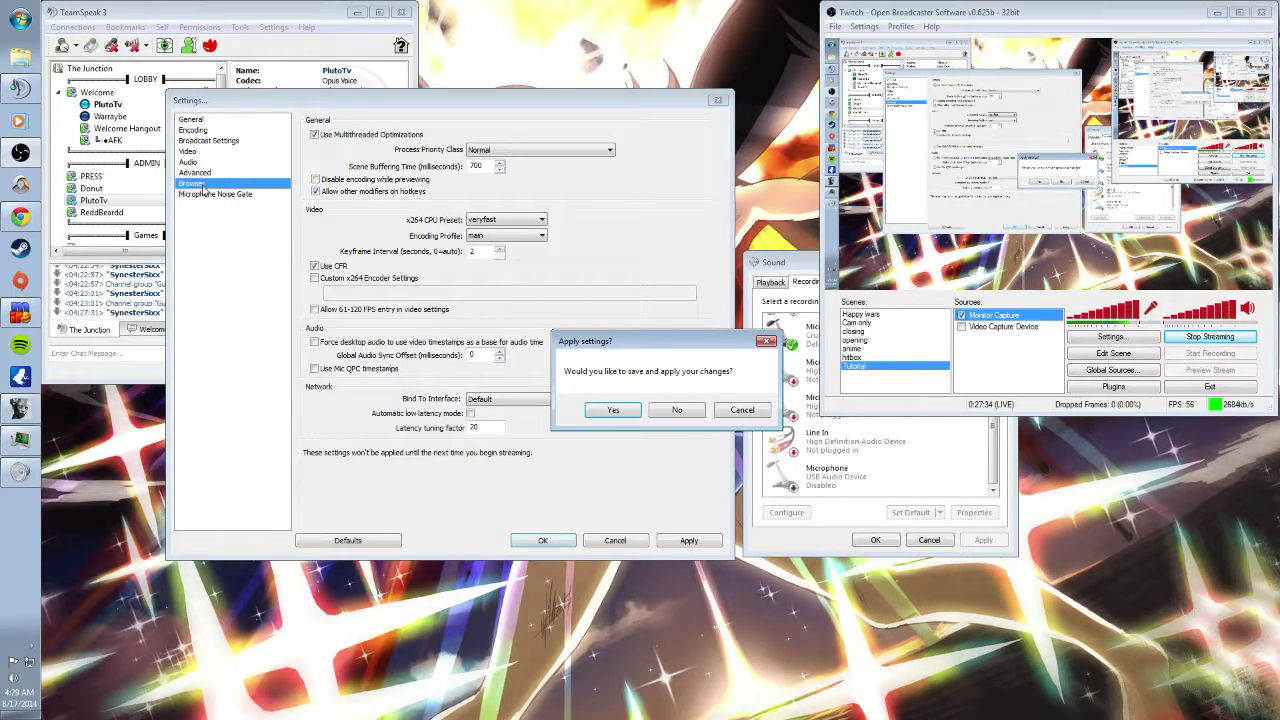
click(674, 410)
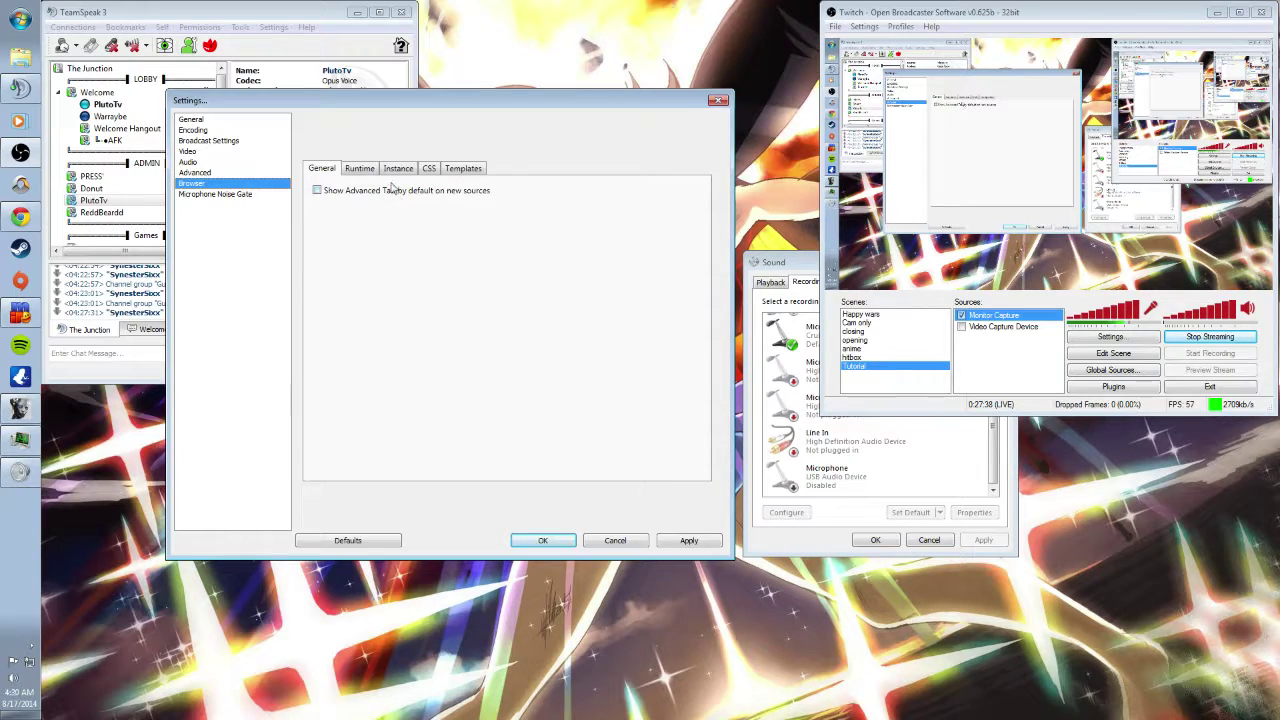
click(366, 172)
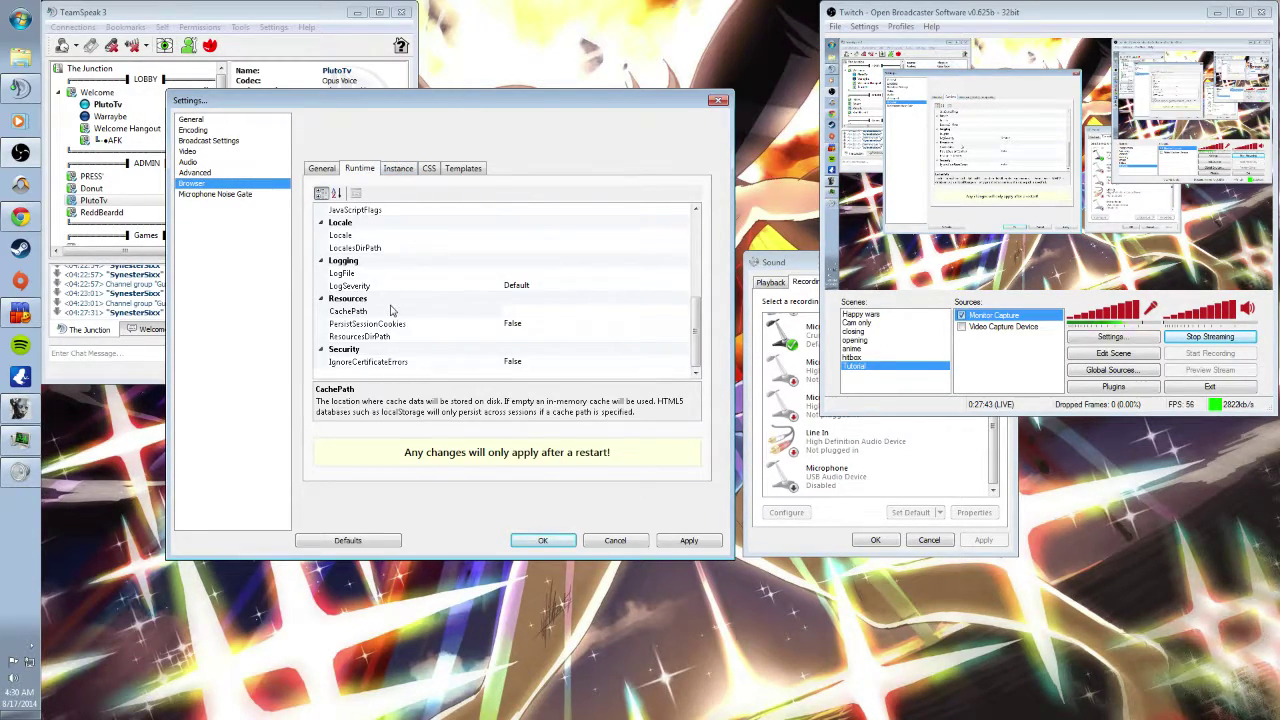
scroll(697, 348, up, 10)
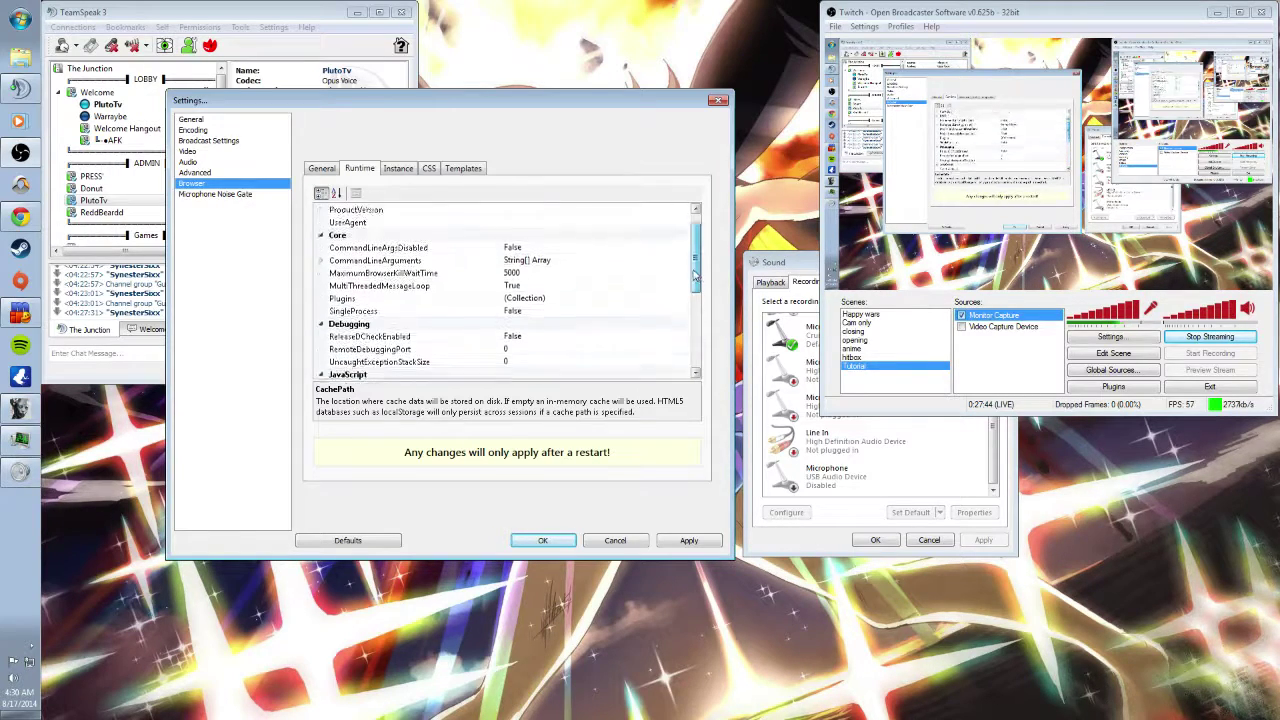
click(405, 170)
click(428, 168)
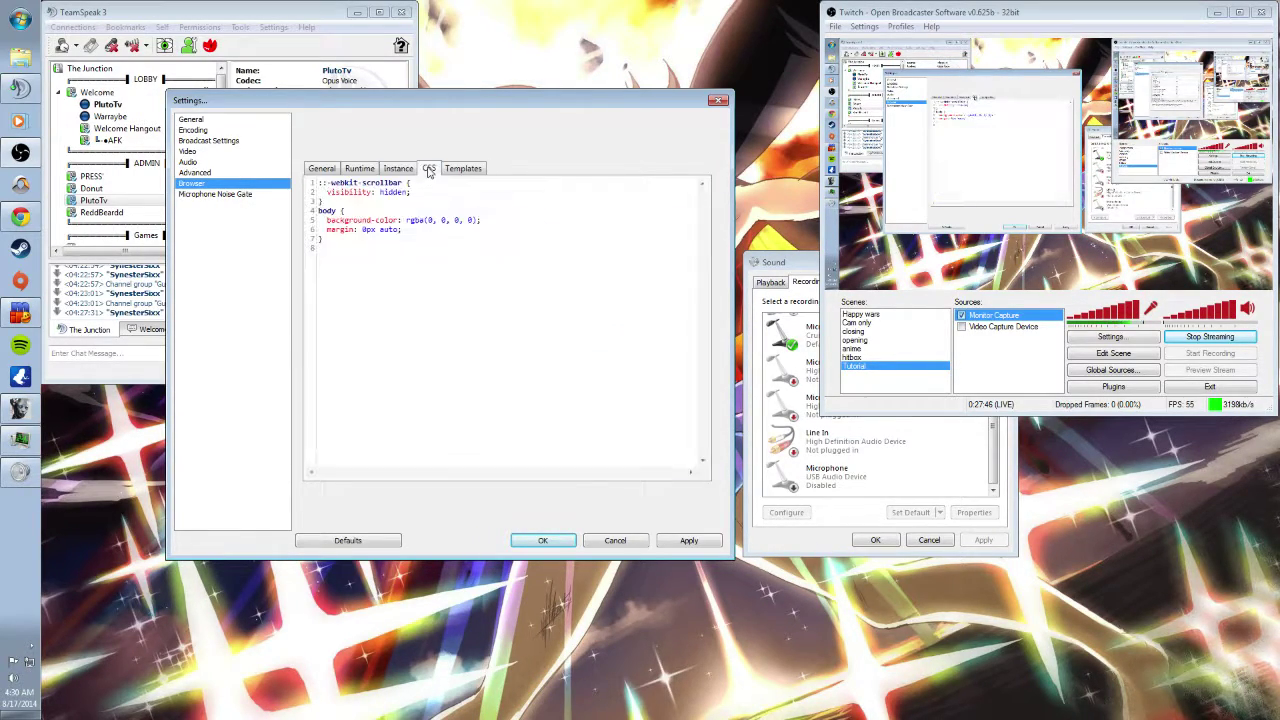
click(475, 172)
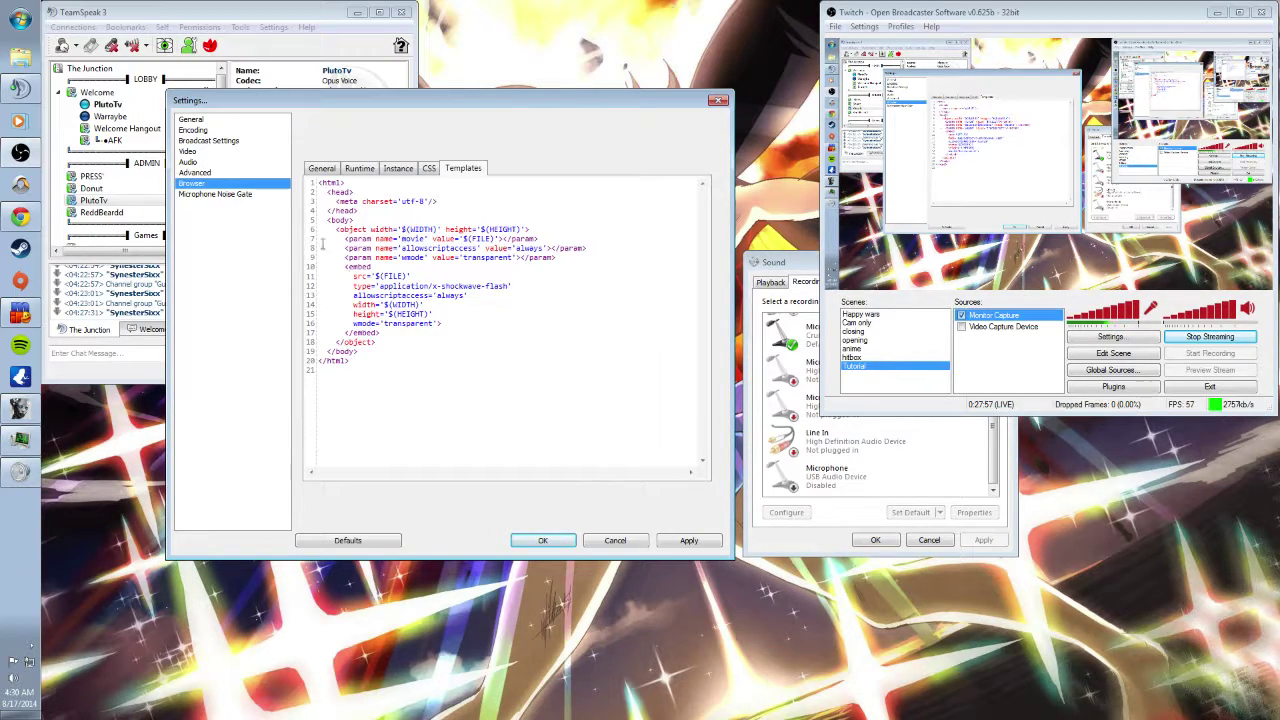
Try several microphone noise gate thresholds, ending with close at -29 dB and open at -23 dB, and cancel the settings
click(234, 196)
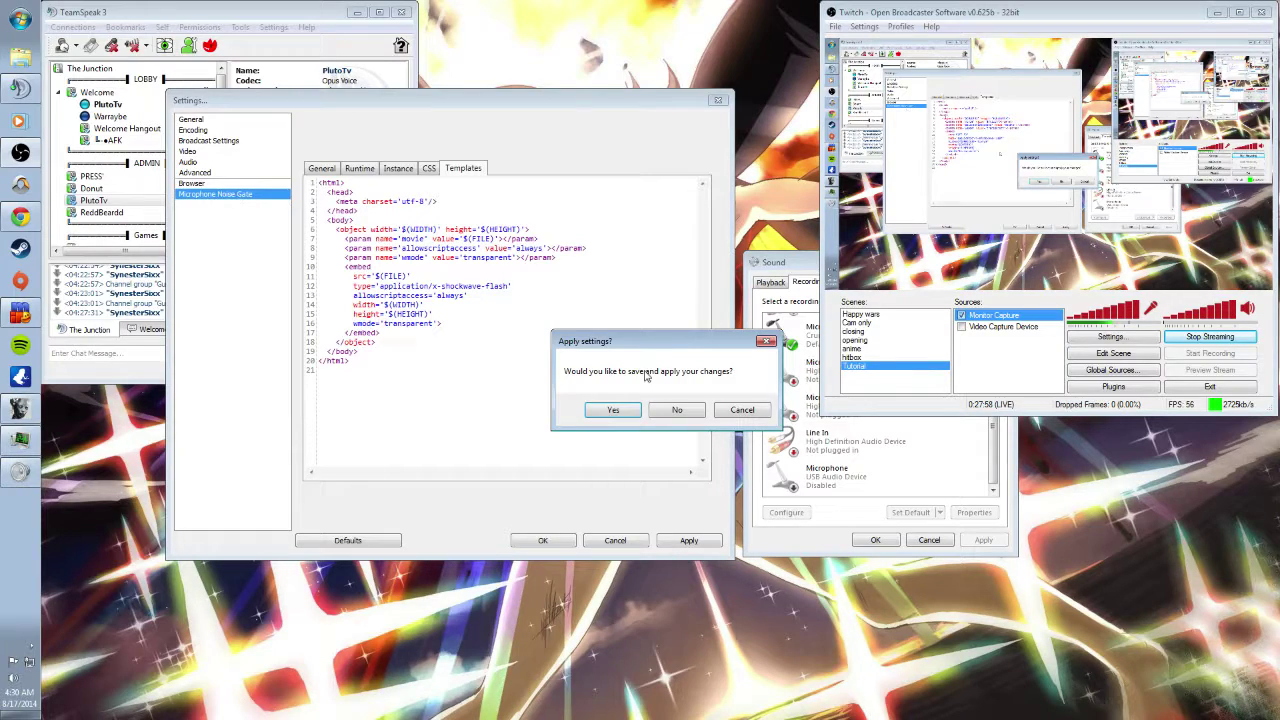
click(677, 410)
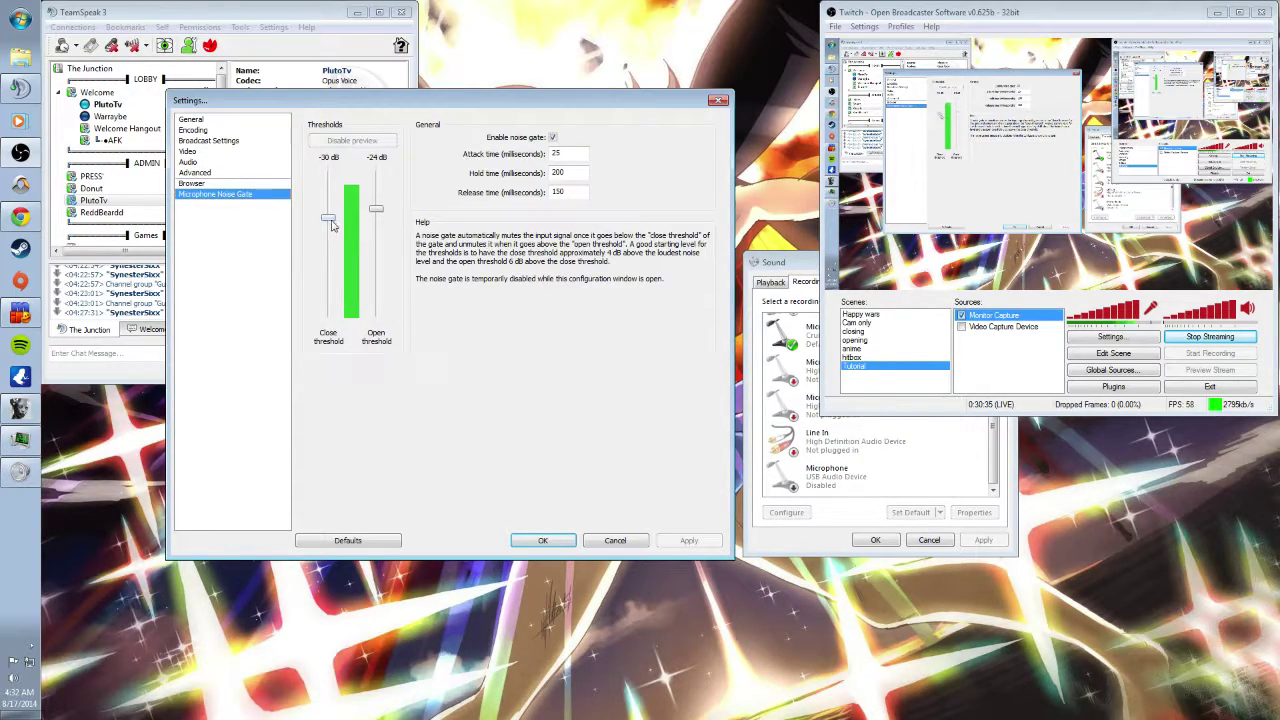
drag(329, 224, 331, 205)
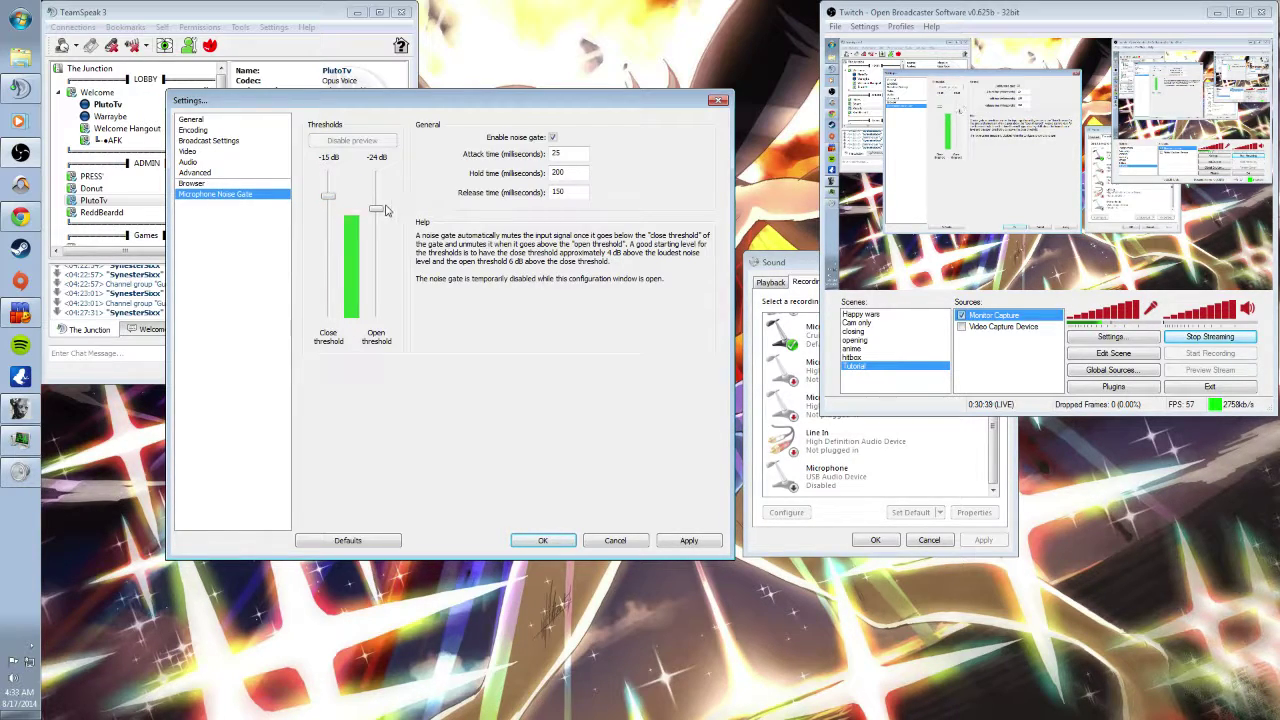
drag(376, 212, 377, 193)
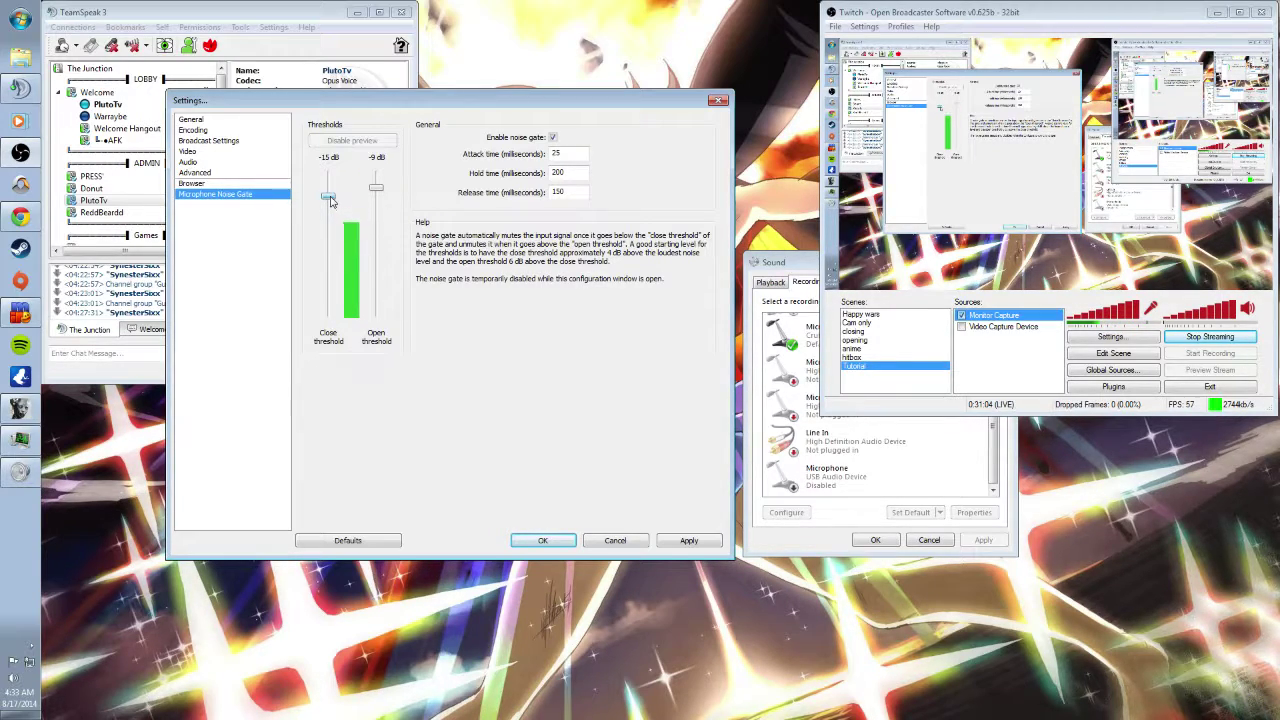
drag(333, 201, 335, 213)
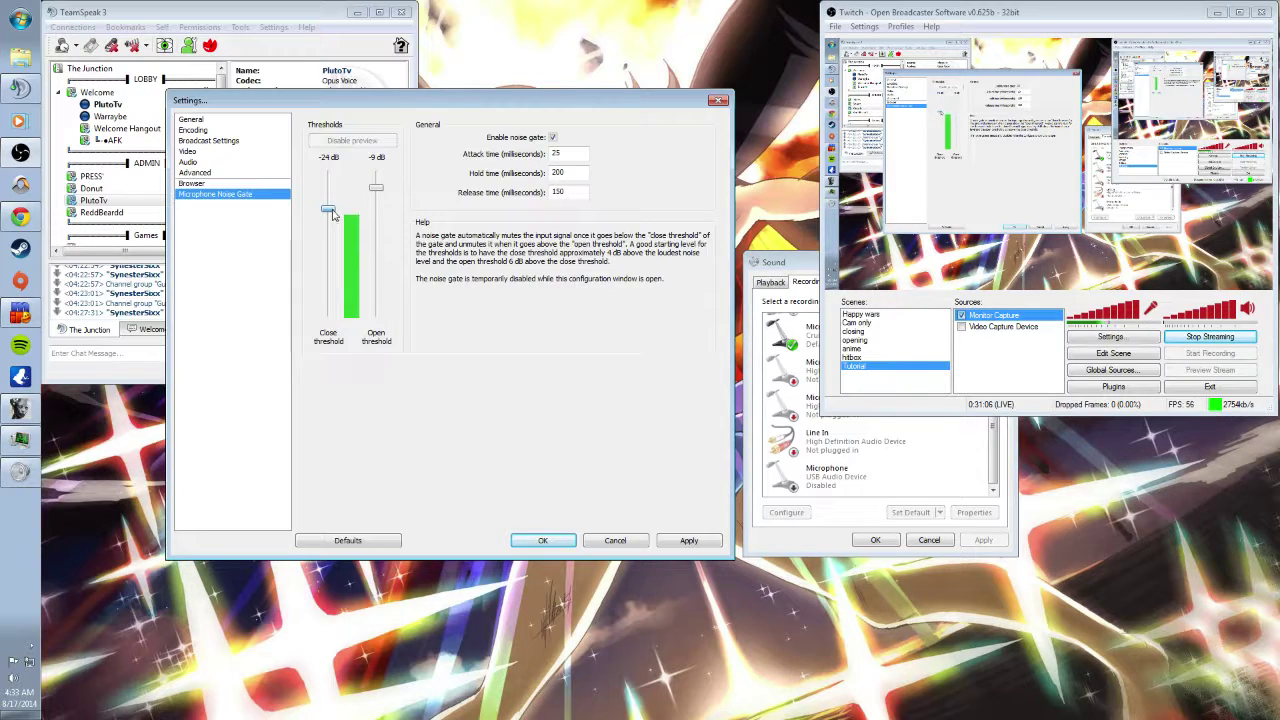
drag(333, 218, 335, 224)
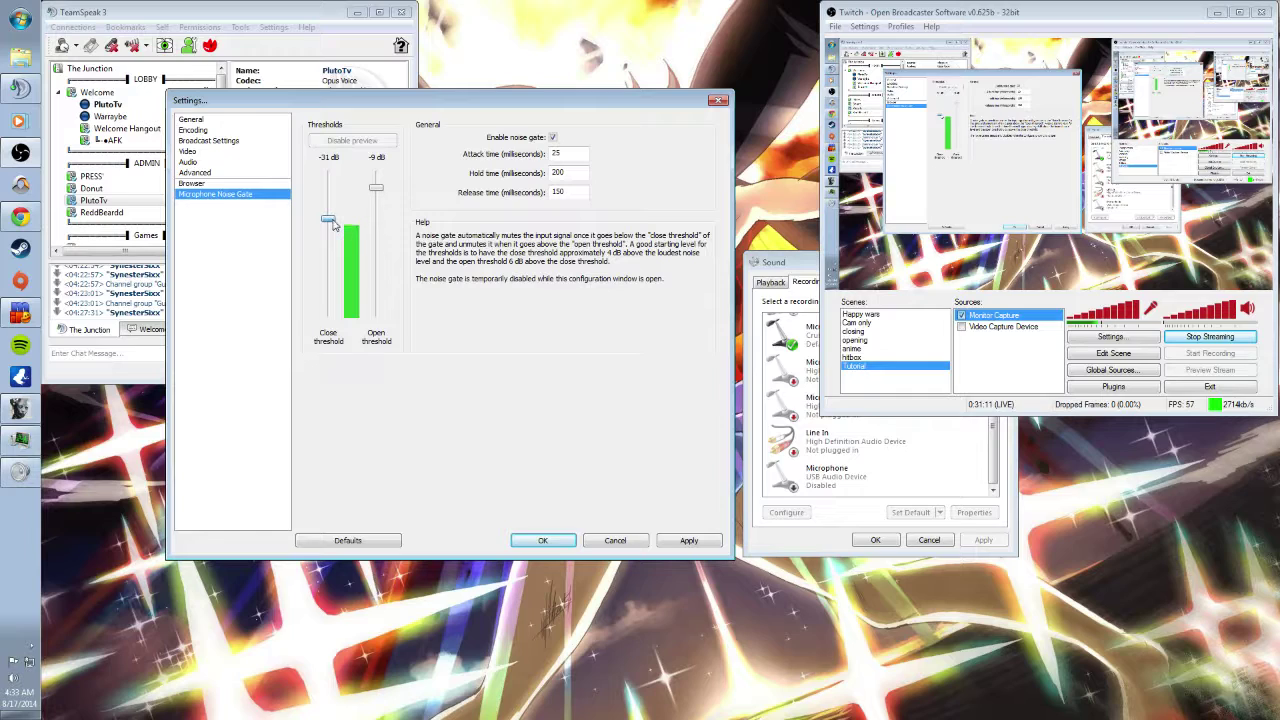
drag(334, 222, 377, 208)
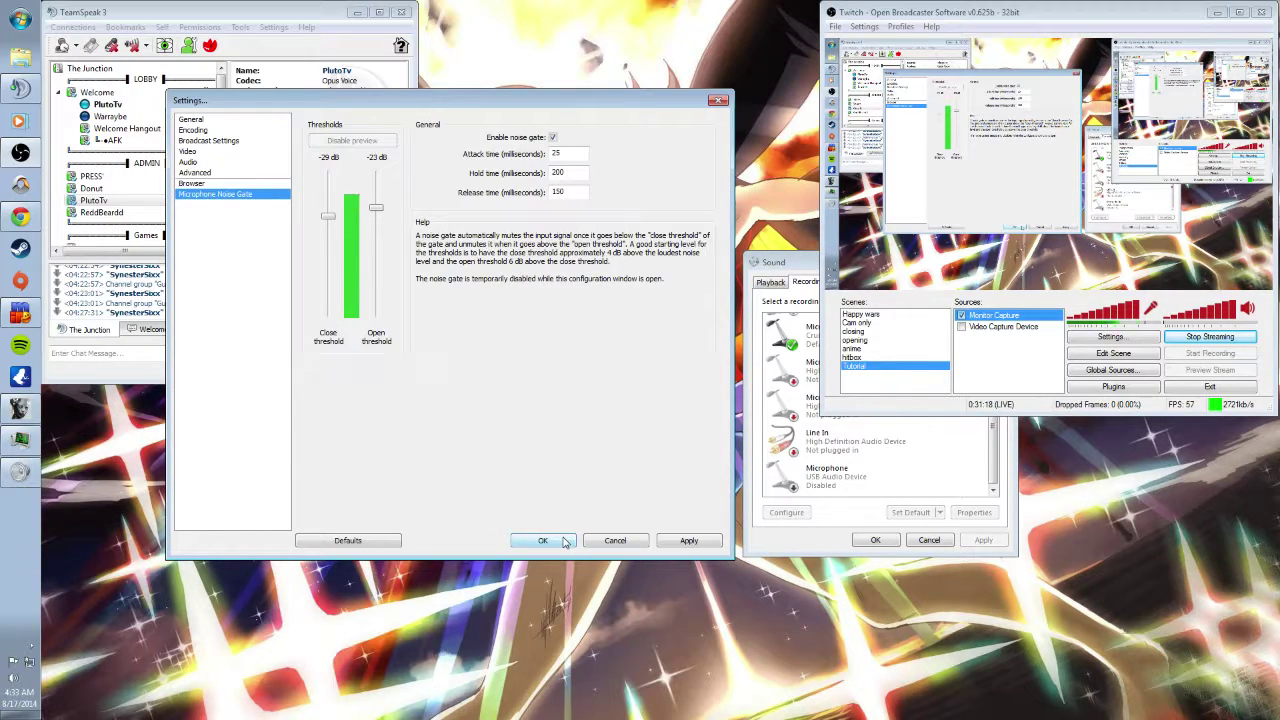
click(630, 544)
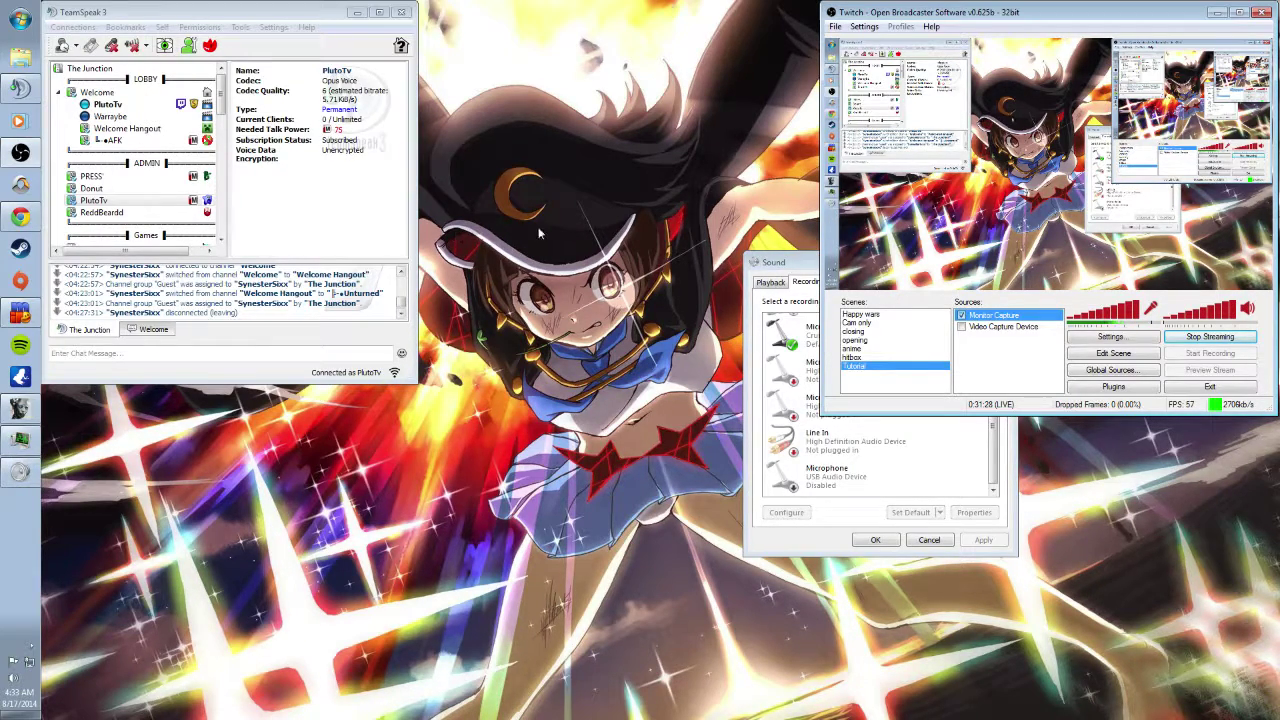
Enable the Video Capture Device source and disable the Monitor Capture source in the Tutorial scene
click(962, 328)
click(962, 317)
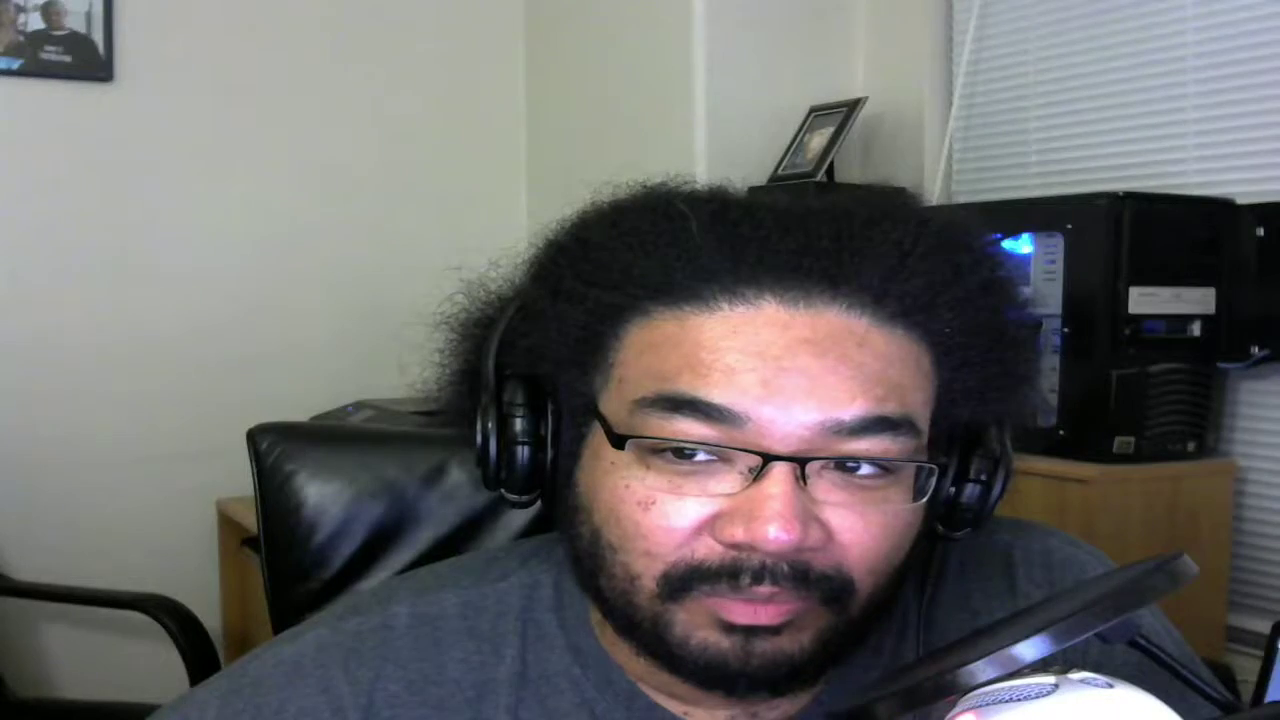